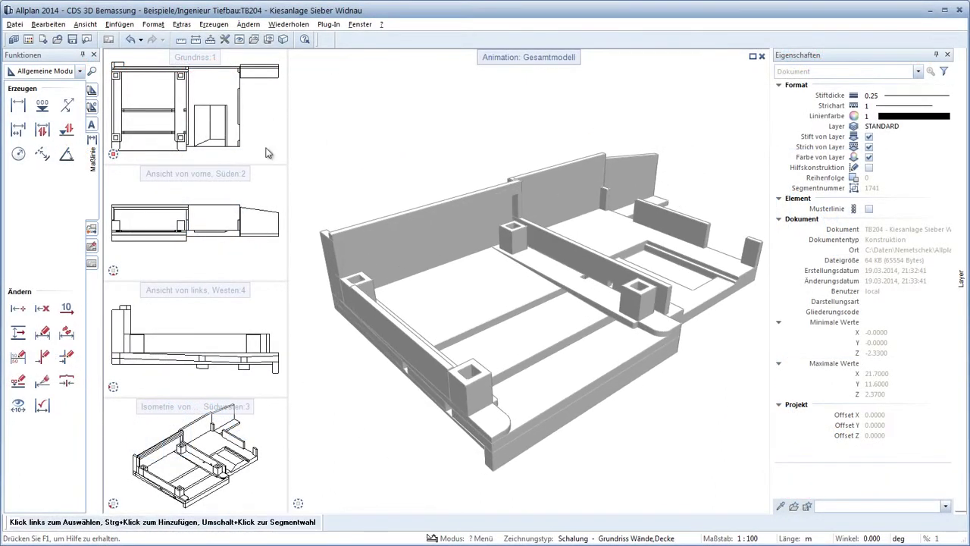
Step: Switch the Funktionen palette to the Add-On Module set and bring up the palette list
click(78, 71)
click(70, 265)
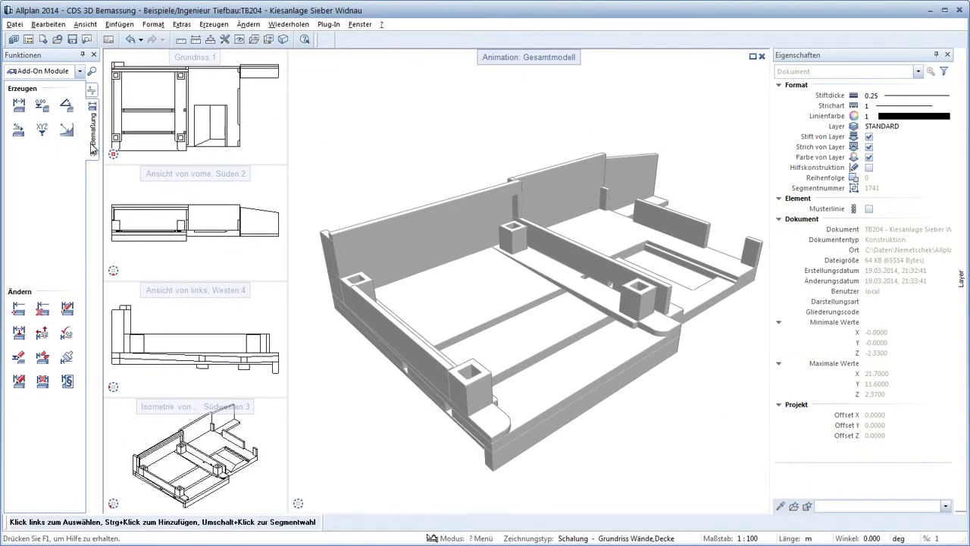
right_click(699, 44)
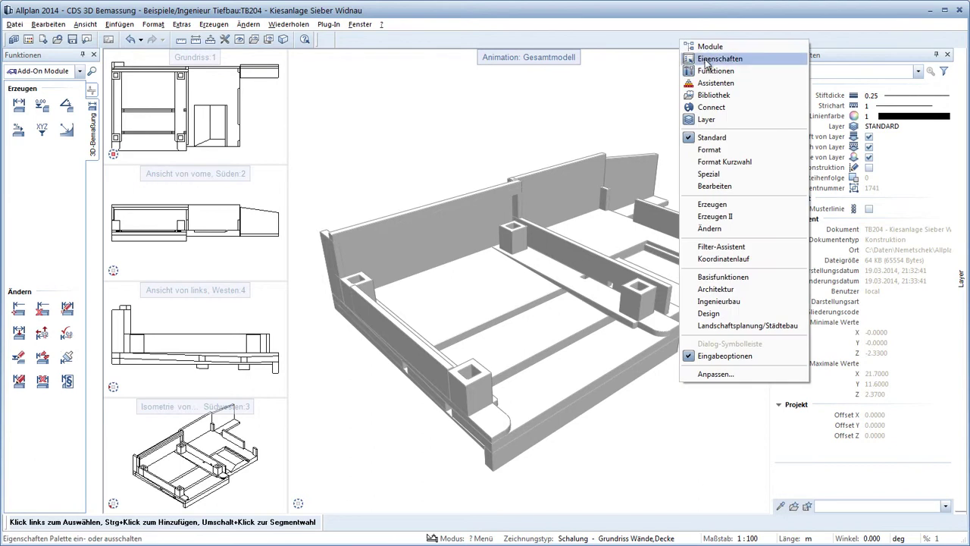
Step: Start the 3D linear dimension tool, check its settings, and maximize the isometric view
click(19, 106)
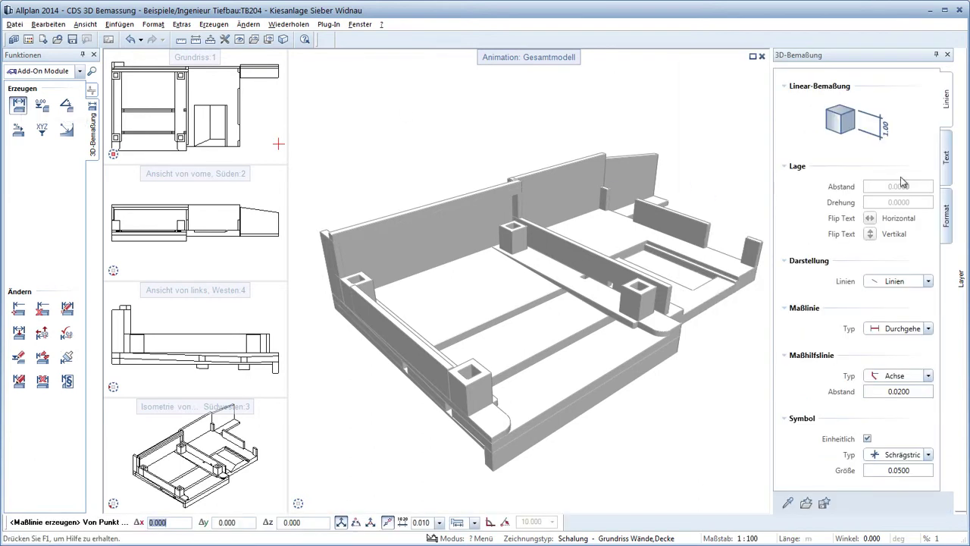
click(946, 157)
click(949, 212)
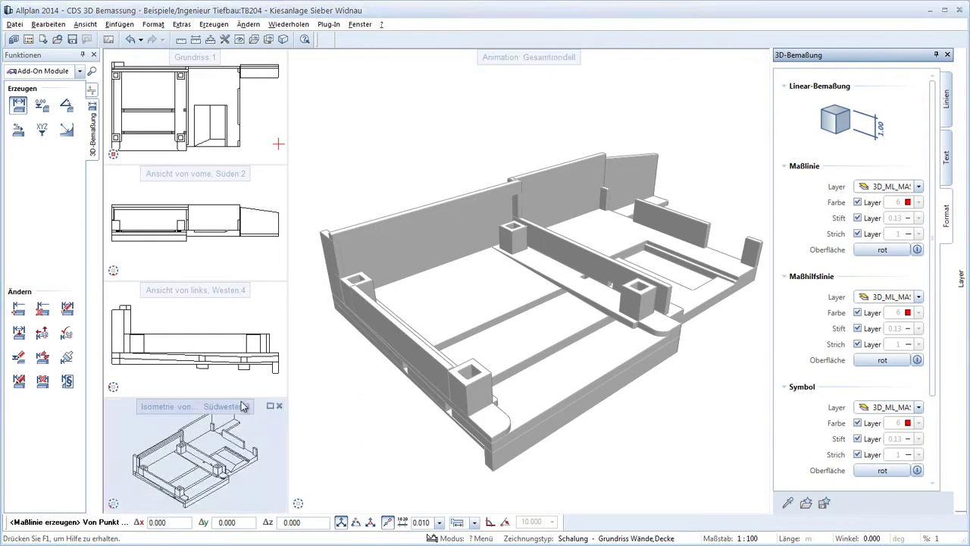
click(211, 413)
scroll(687, 234, up, 3)
scroll(694, 246, up, 3)
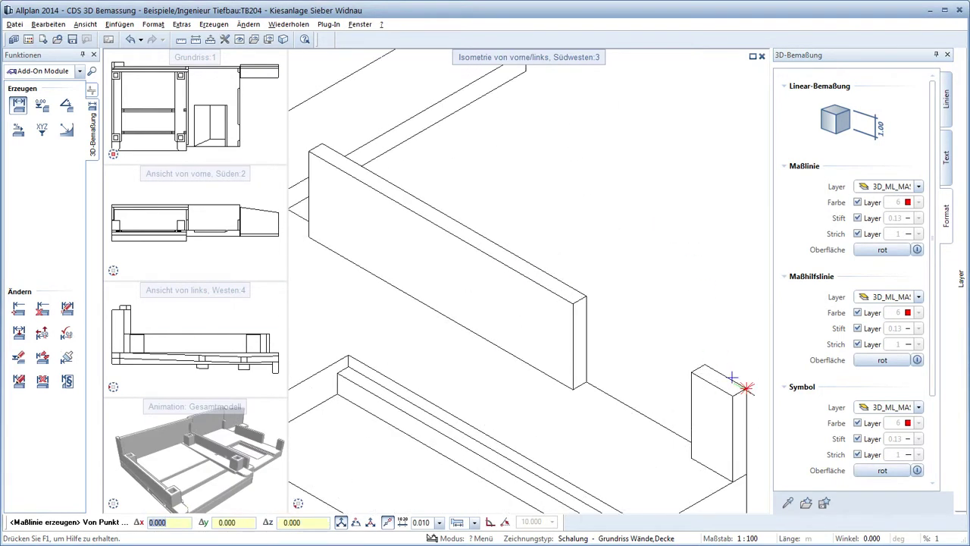
Step: Place a chain dimension along the top of the wall between its corners
click(705, 365)
click(578, 285)
click(309, 150)
key(Escape)
click(309, 149)
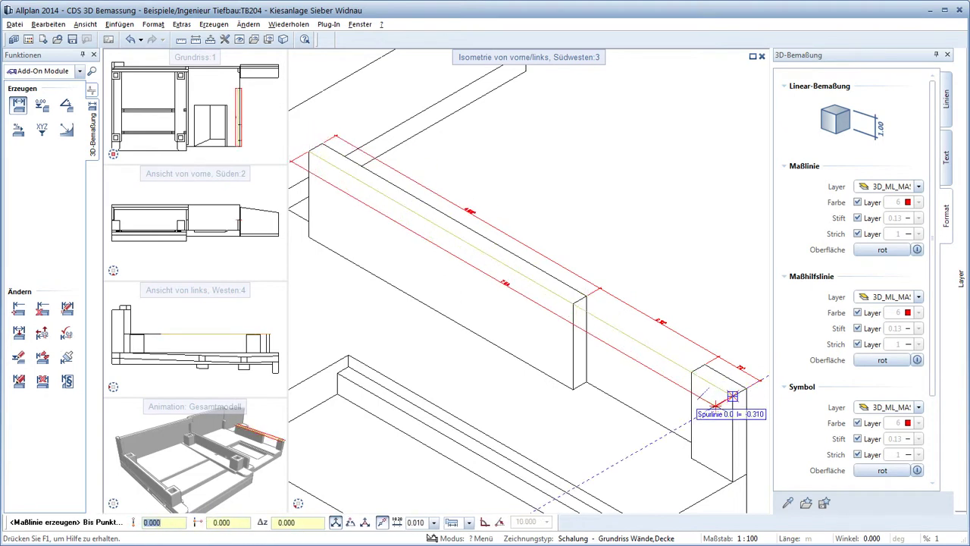
key(Escape)
Step: Dimension the wall corner across its thickness, giving the 24 and 1.46 dimensions
scroll(705, 364, up, 5)
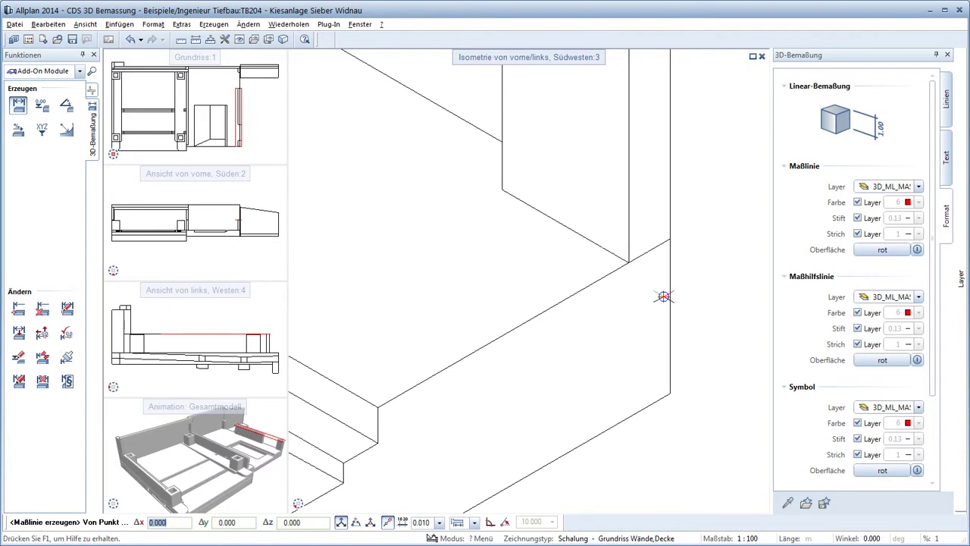
click(669, 239)
click(629, 261)
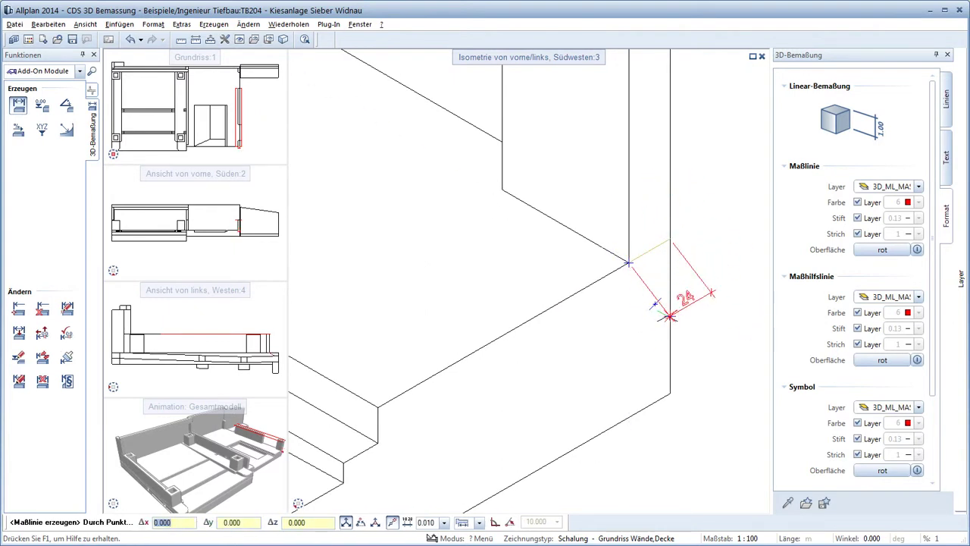
click(664, 319)
click(378, 406)
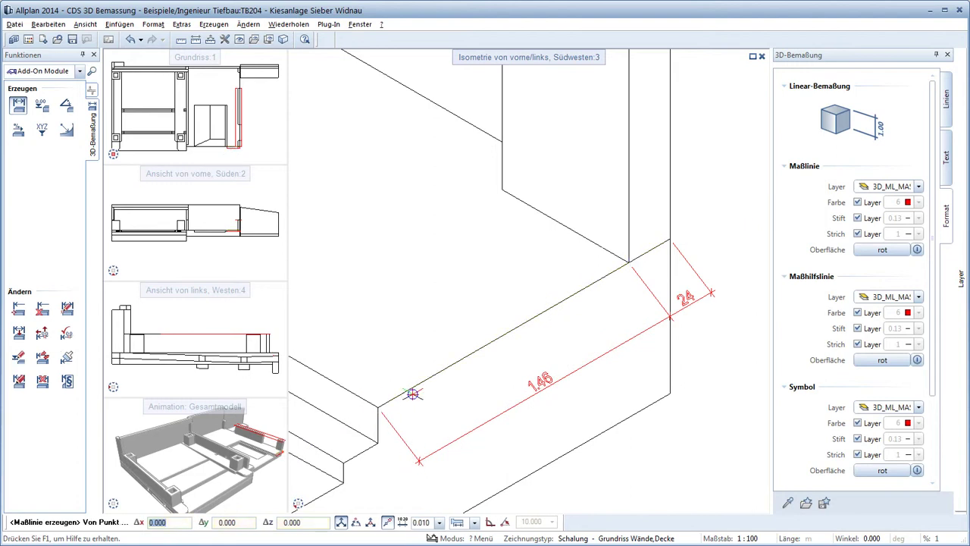
click(17, 381)
Step: Set the 24/1.46 dimension's rotation to 0 and its offset to 0.2
click(438, 448)
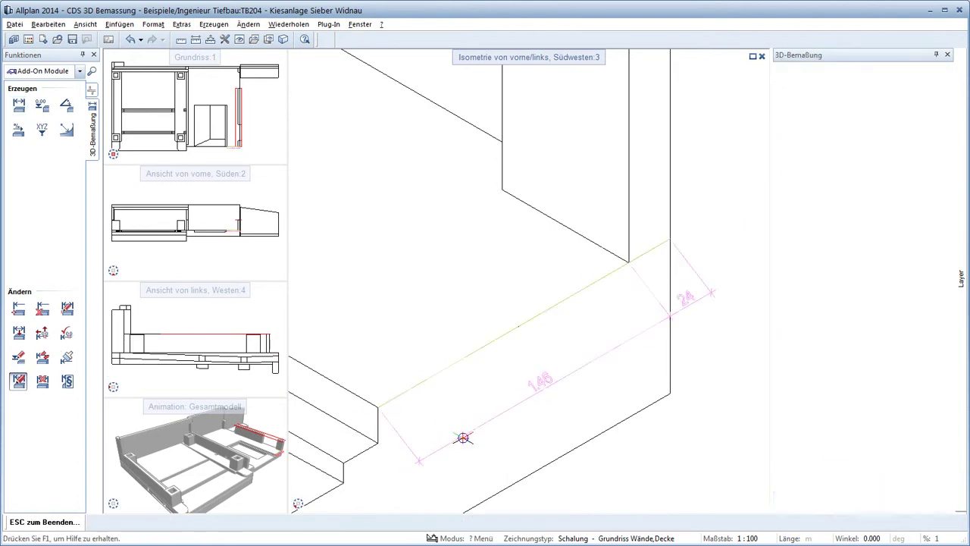
click(898, 202)
text(0)
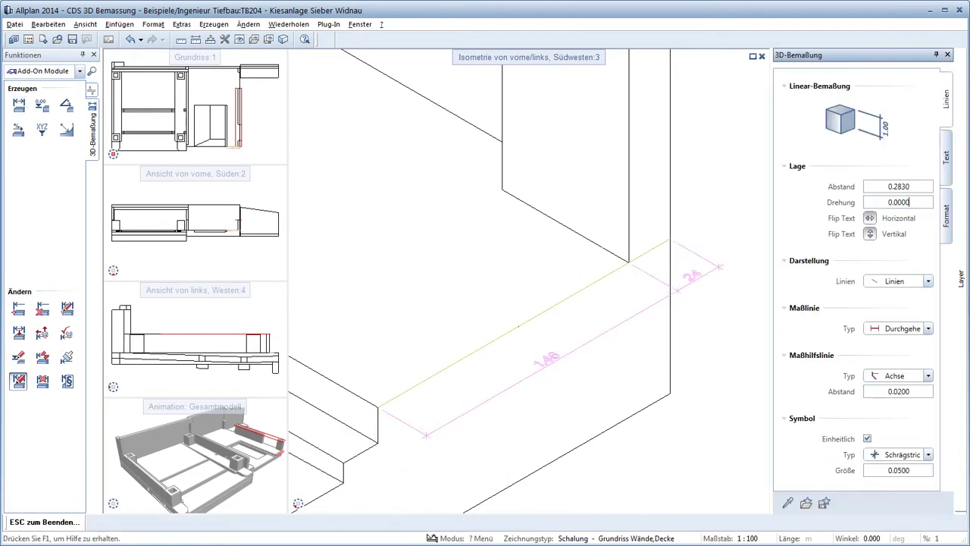
key(Return)
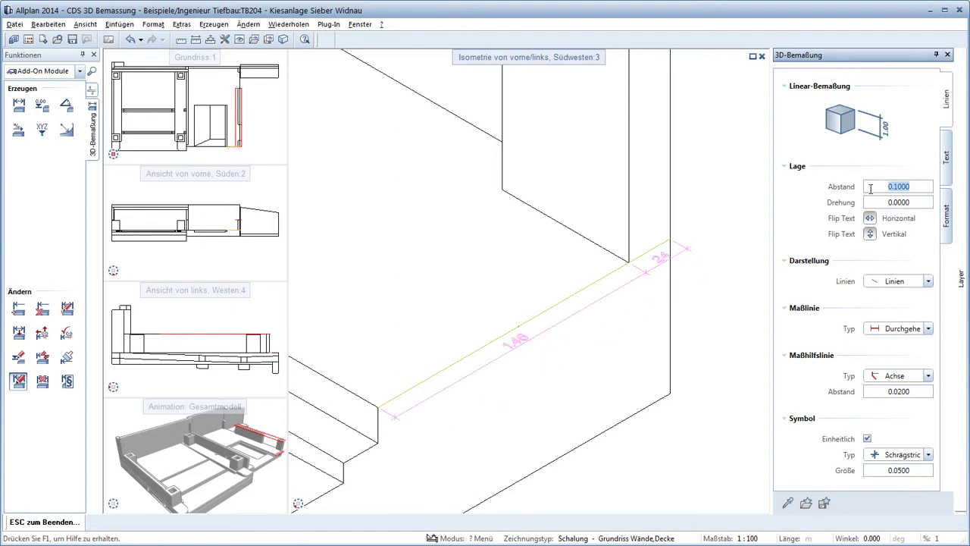
text(0.2000)
key(Return)
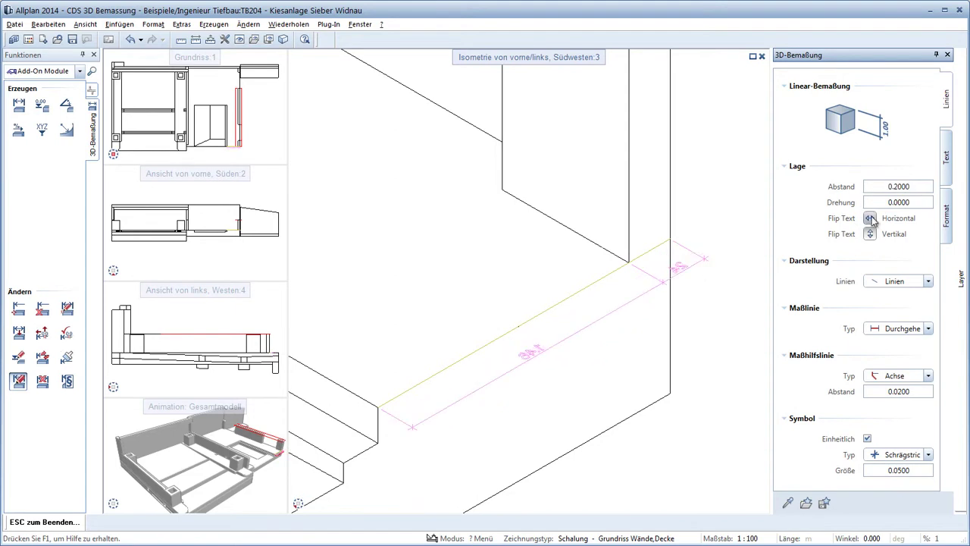
Step: Try the Körper display style, then return the dimension to thin line display
click(905, 283)
click(904, 314)
click(904, 283)
click(893, 316)
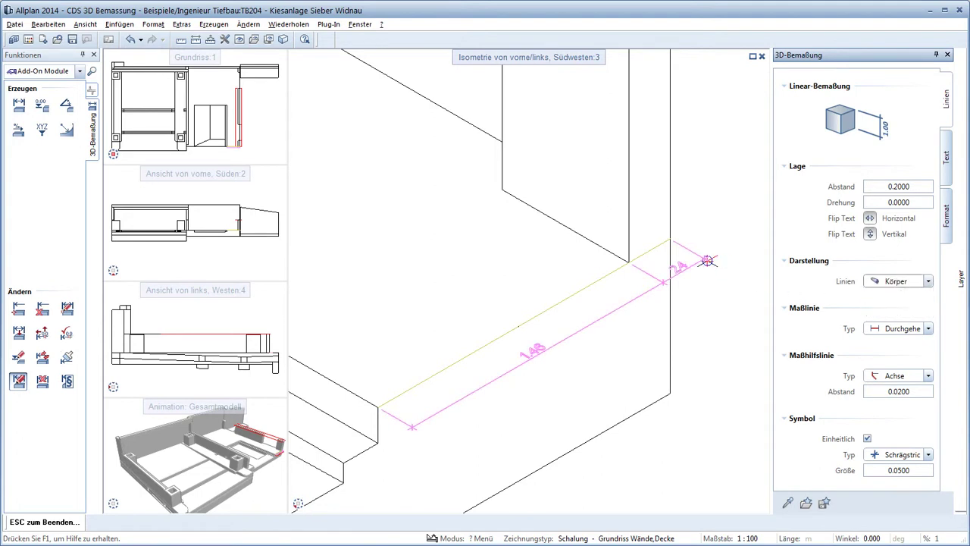
scroll(707, 261, up, 5)
click(867, 283)
click(888, 303)
click(891, 283)
click(891, 298)
Step: Test circle and 15° arrow terminators, then keep slash terminators at size 0.1
click(903, 455)
click(893, 486)
click(903, 454)
click(895, 515)
click(928, 455)
click(903, 476)
click(901, 471)
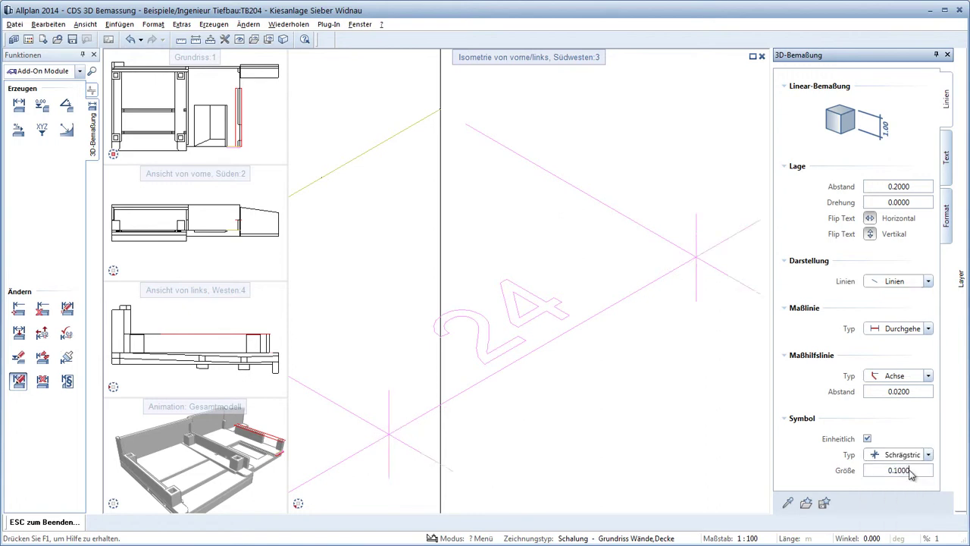
Step: Try the BankGothic and Bell MT fonts on the dimension text, then return to Arial
click(944, 174)
click(902, 187)
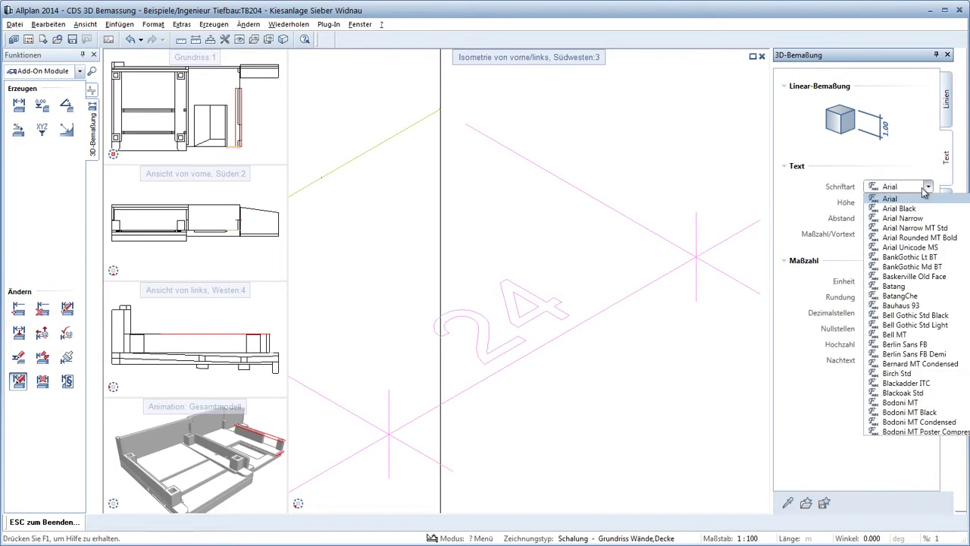
click(904, 263)
click(910, 186)
click(902, 275)
click(927, 186)
click(901, 208)
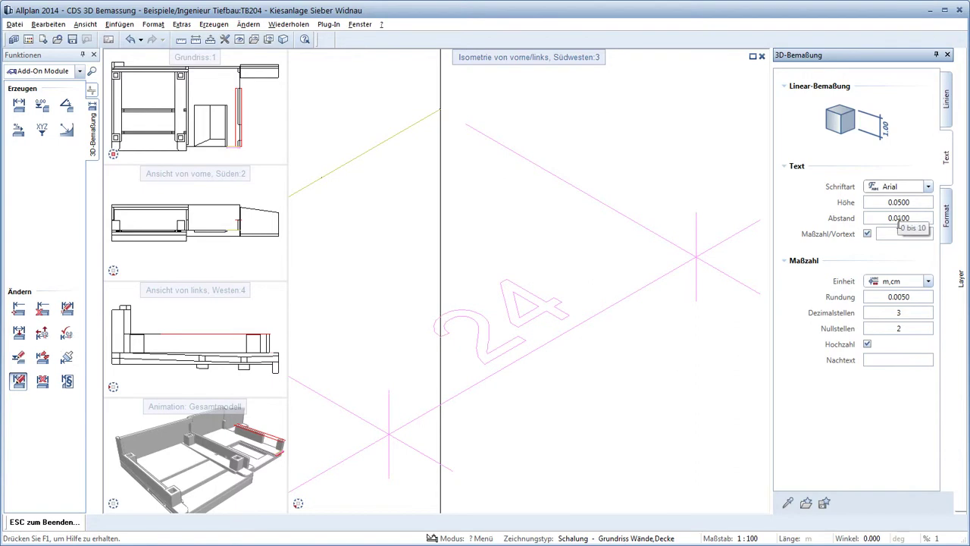
Step: Clear the prefix, test metre units, return to m,cm, and remove the cm suffix
key(Tab)
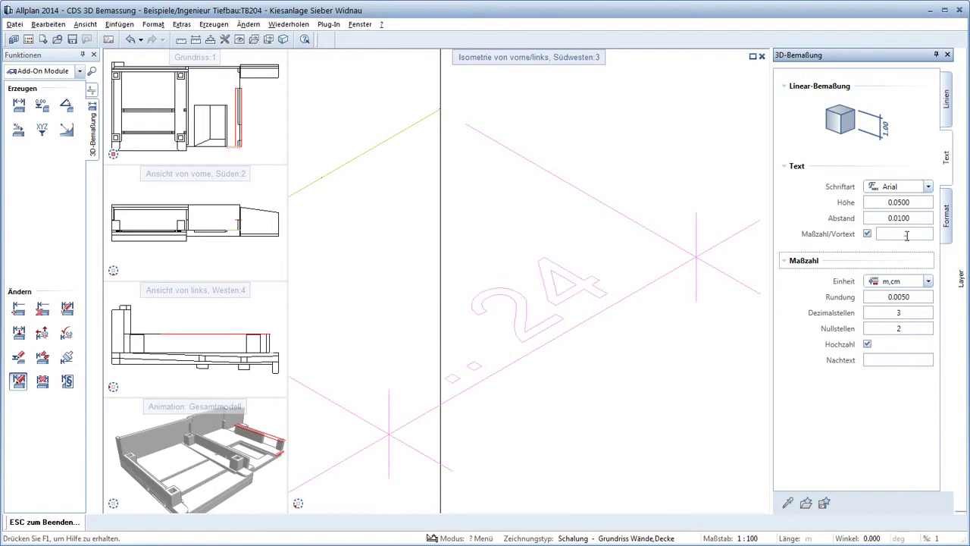
key(BackSpace)
key(Tab)
click(868, 234)
click(896, 279)
click(885, 323)
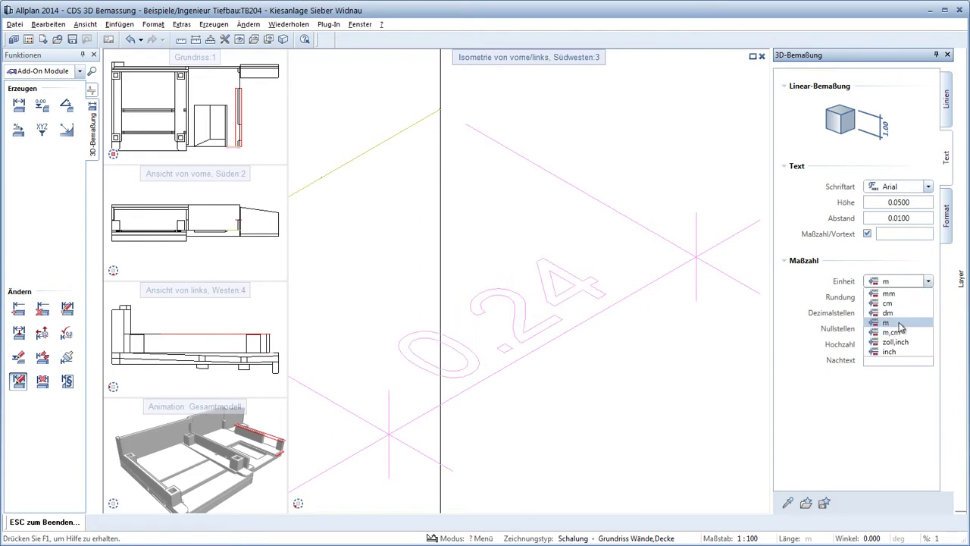
click(910, 282)
click(893, 331)
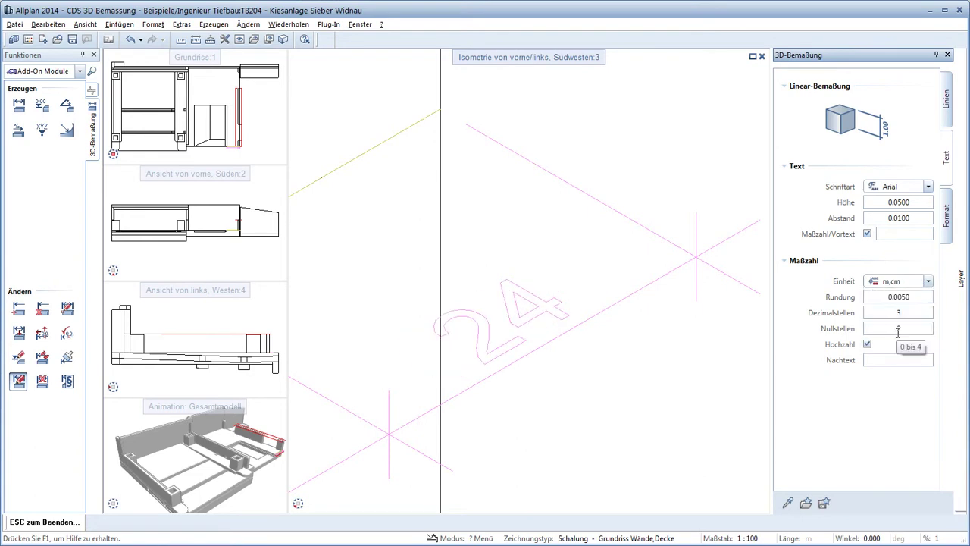
click(898, 359)
text(cm)
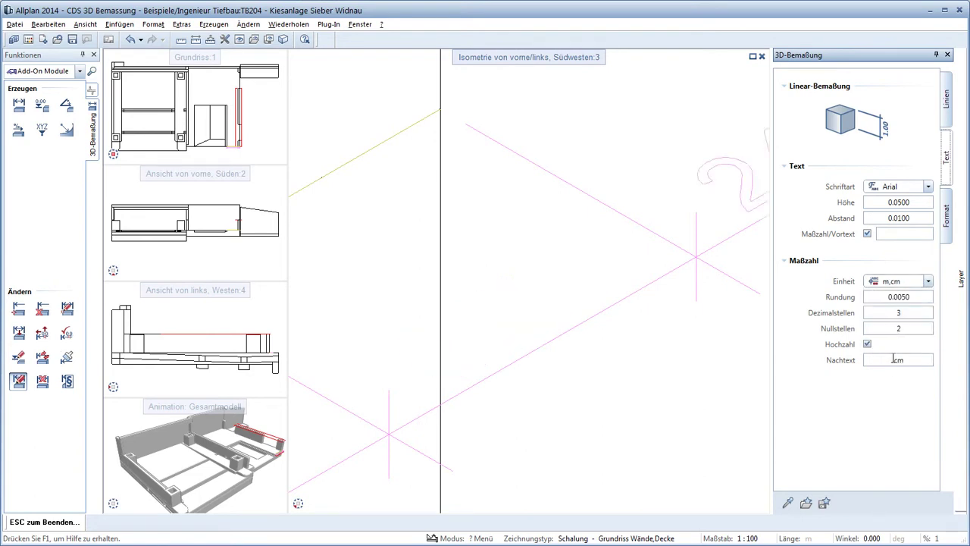
scroll(530, 379, down, 2)
double_click(908, 362)
key(BackSpace)
Step: Apply the 24 dimension edits and move a point of the long wall dimension
click(705, 269)
scroll(660, 307, down, 3)
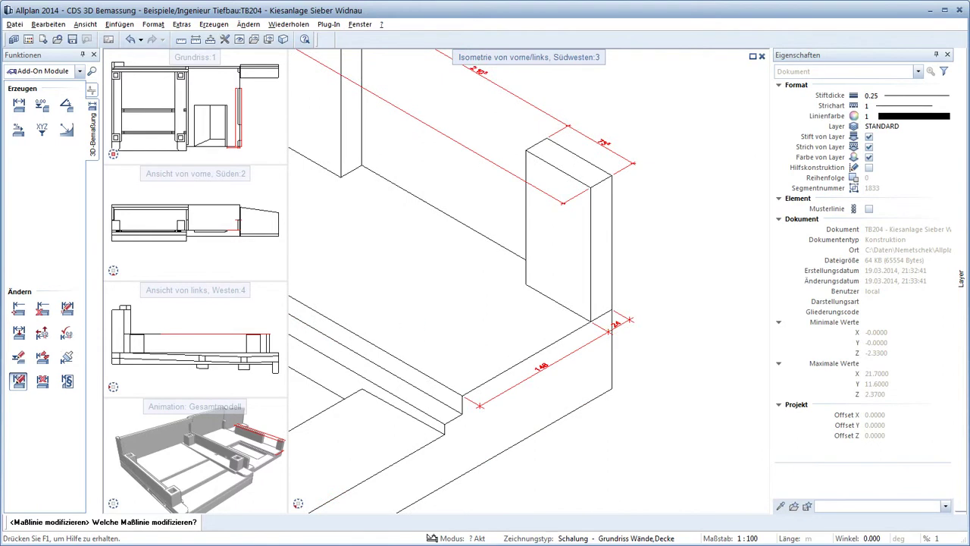
click(67, 309)
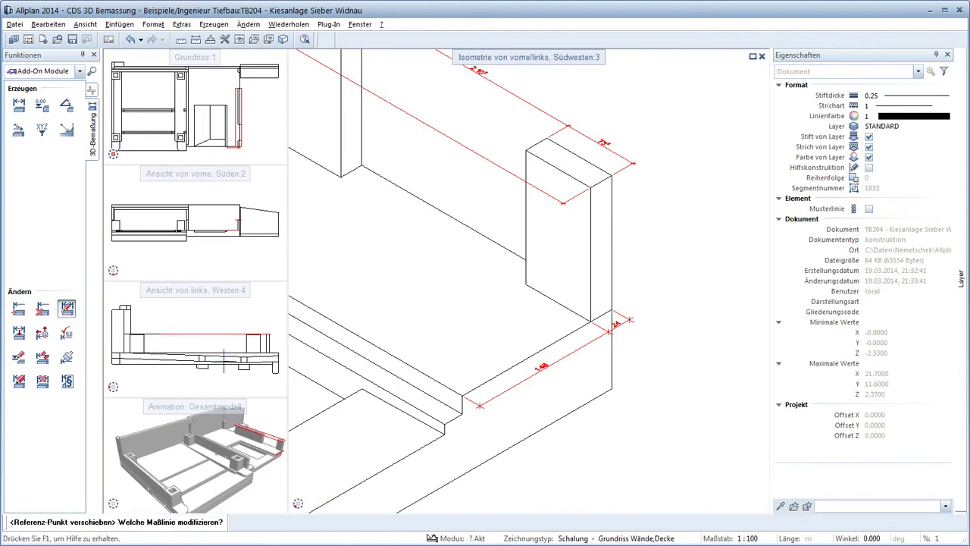
click(479, 405)
scroll(480, 405, up, 3)
click(434, 380)
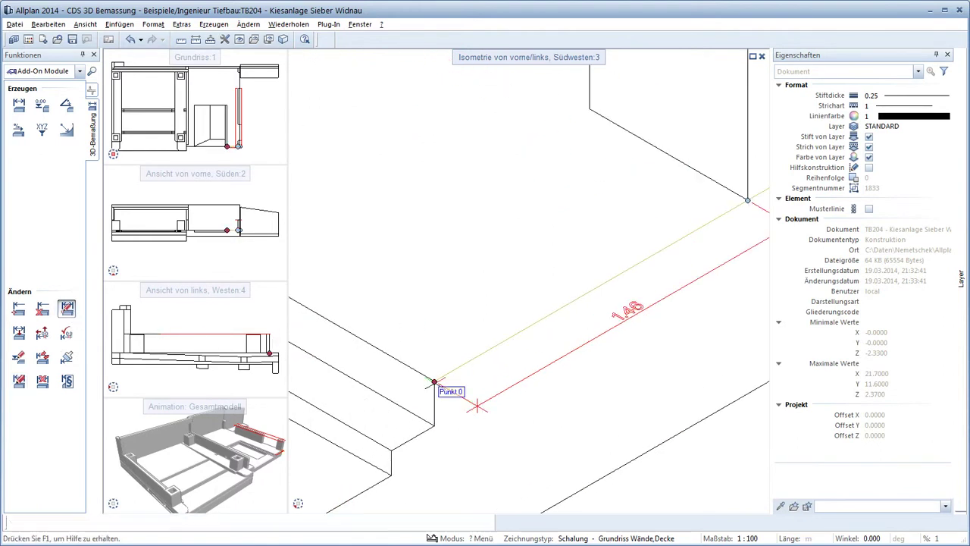
click(391, 449)
Step: Add a new reference point at the wall corner to the dimension chain
click(19, 308)
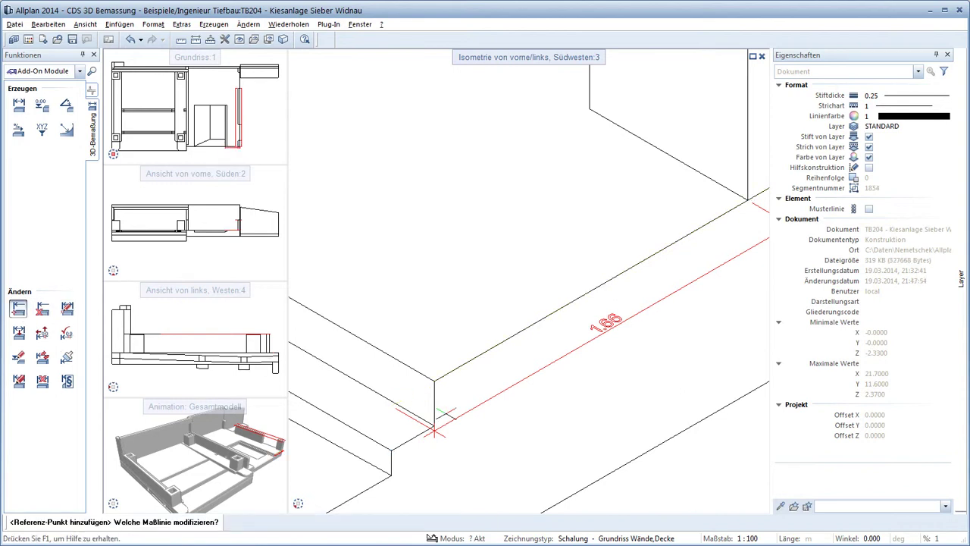
click(448, 418)
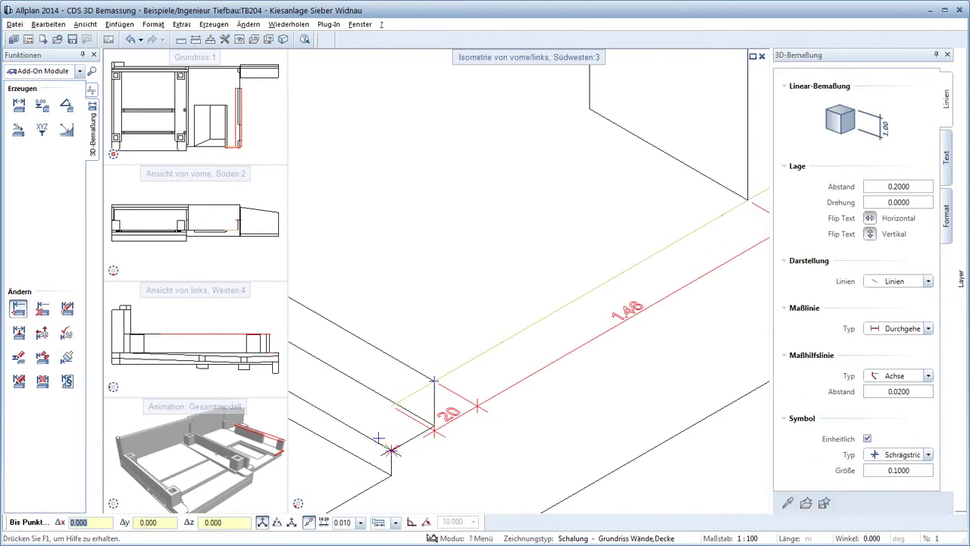
scroll(391, 450, down, 4)
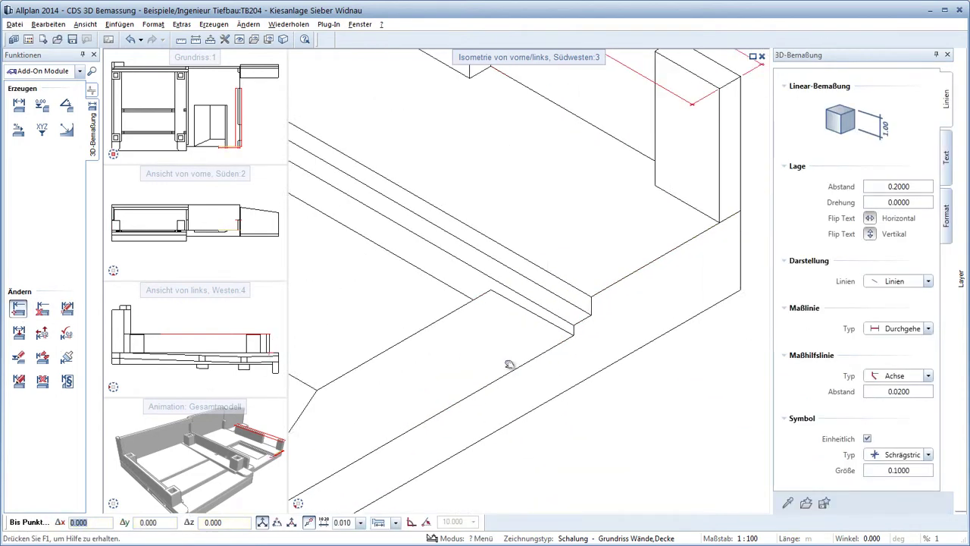
click(319, 479)
scroll(537, 335, up, 4)
Step: Move the dimension line to a snapped point and relocate another dimension point
click(18, 332)
click(521, 381)
scroll(522, 381, down, 5)
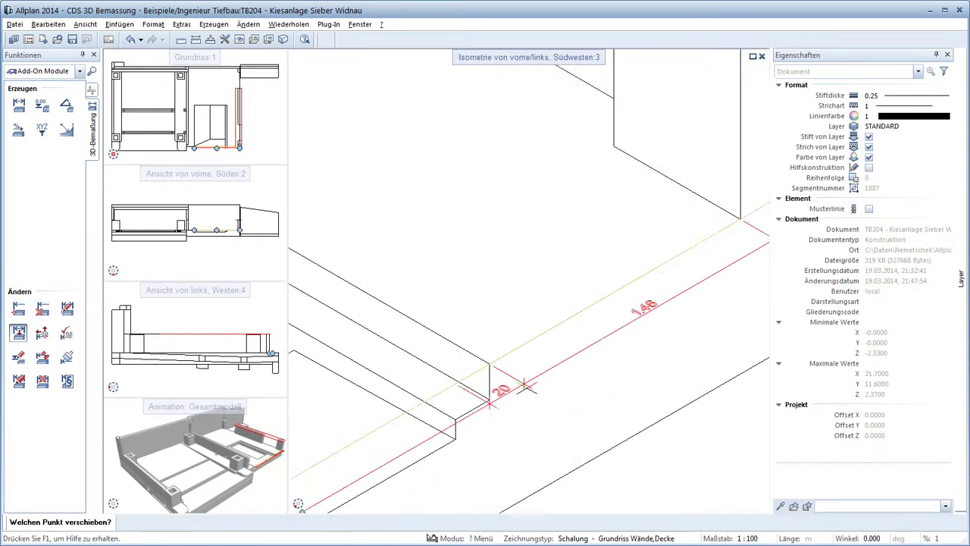
click(712, 279)
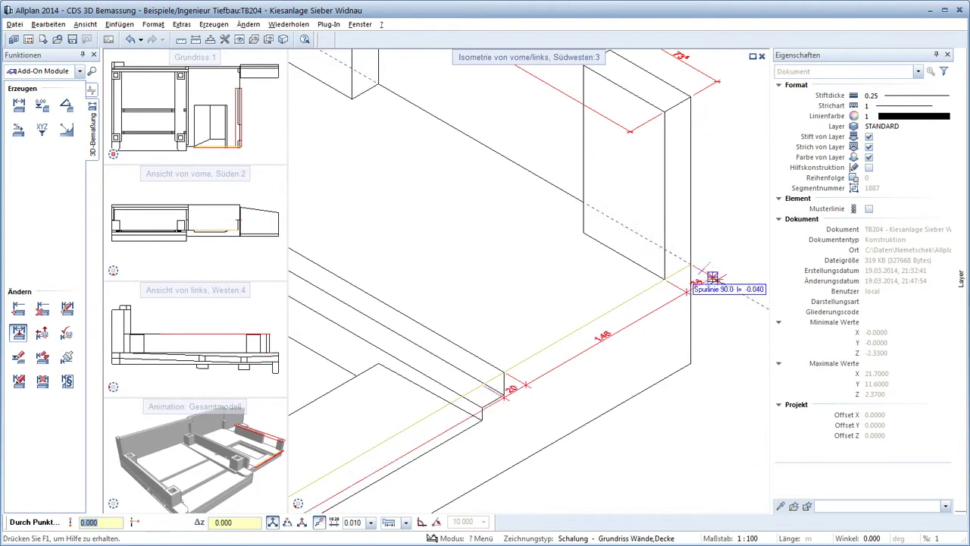
click(690, 265)
click(690, 265)
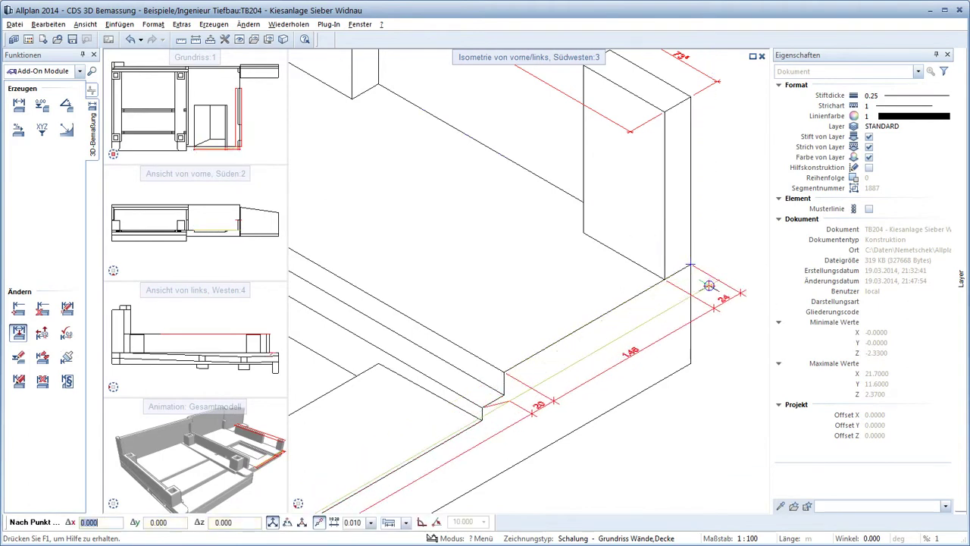
click(517, 397)
scroll(531, 388, up, 3)
Step: Try Abstand, Lotrecht and Länge extension lines on the 20 dimension, keeping Achse
key(Escape)
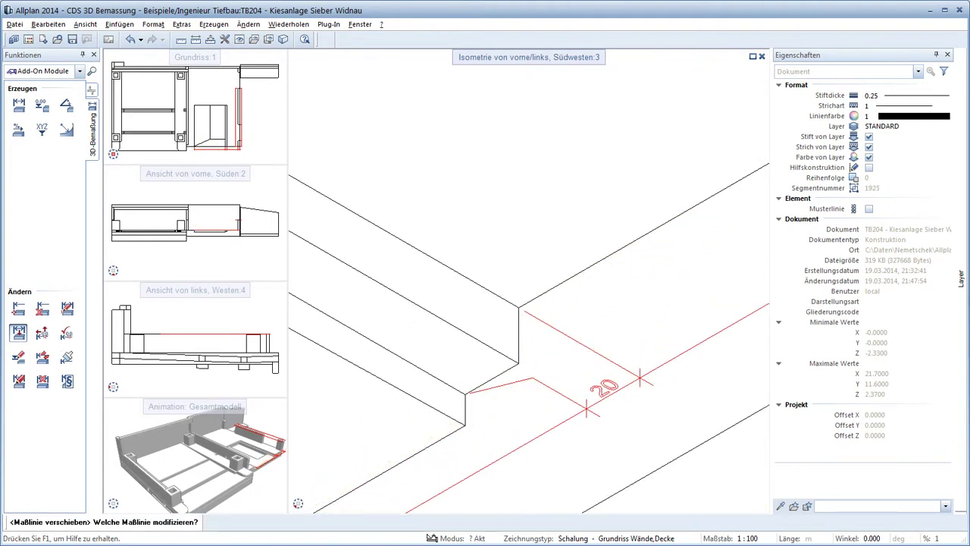
click(611, 407)
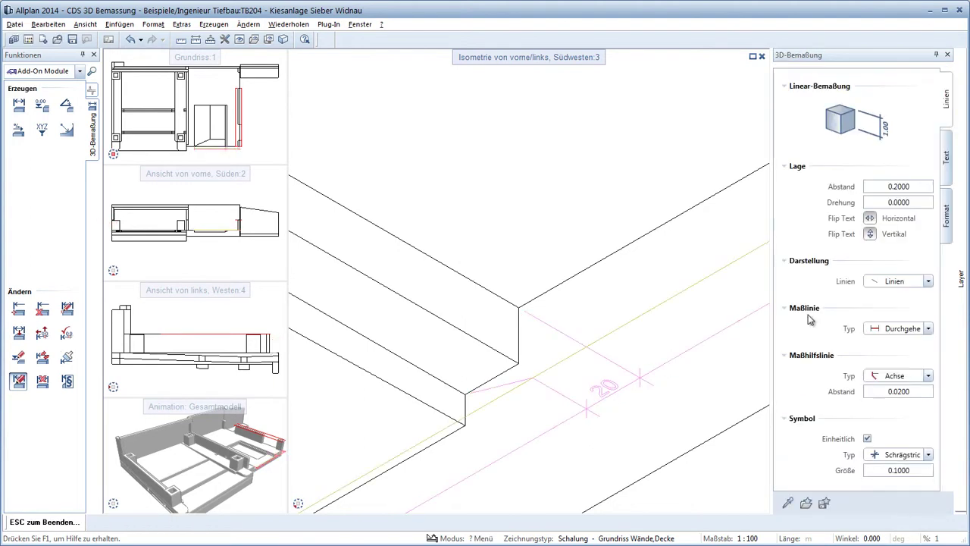
click(925, 376)
click(900, 397)
click(926, 375)
click(910, 406)
click(927, 376)
click(898, 417)
click(919, 377)
click(902, 429)
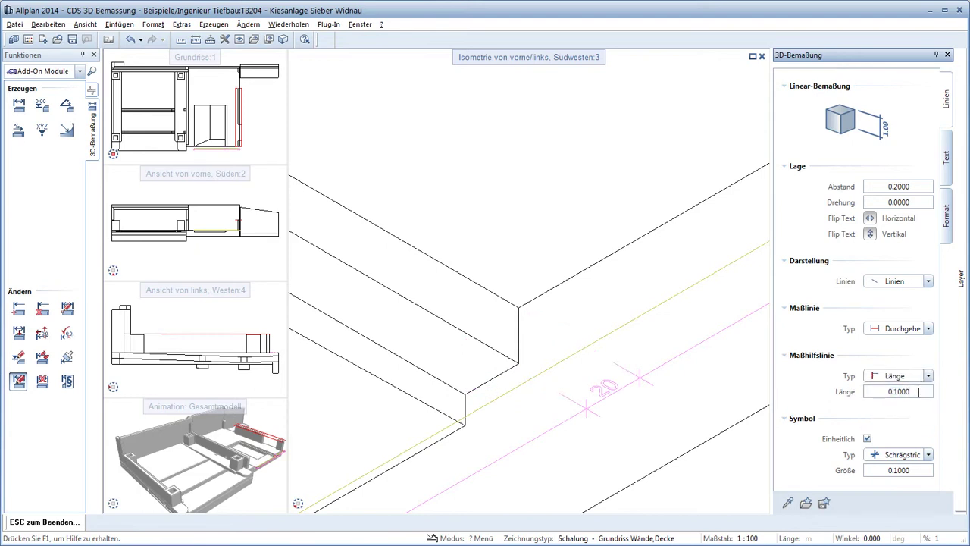
click(926, 376)
click(909, 419)
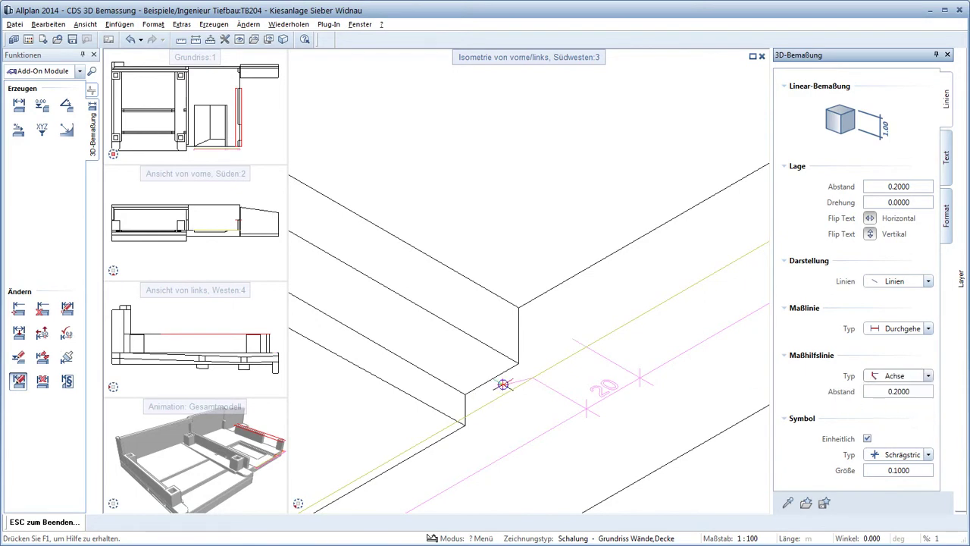
key(Escape)
Step: Transfer the Körper line display to the small wall's dimensions by window selection
click(67, 356)
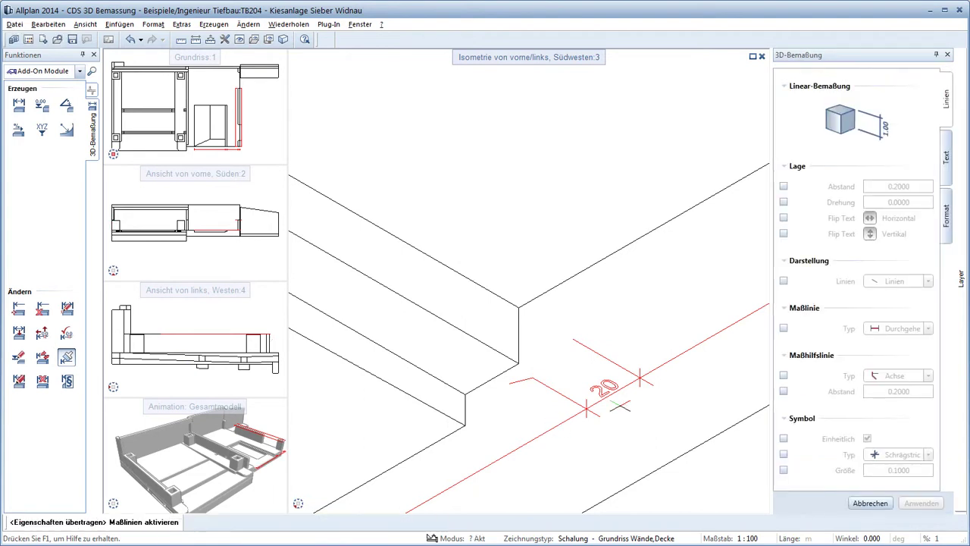
click(783, 281)
click(928, 281)
click(895, 318)
scroll(724, 309, down, 3)
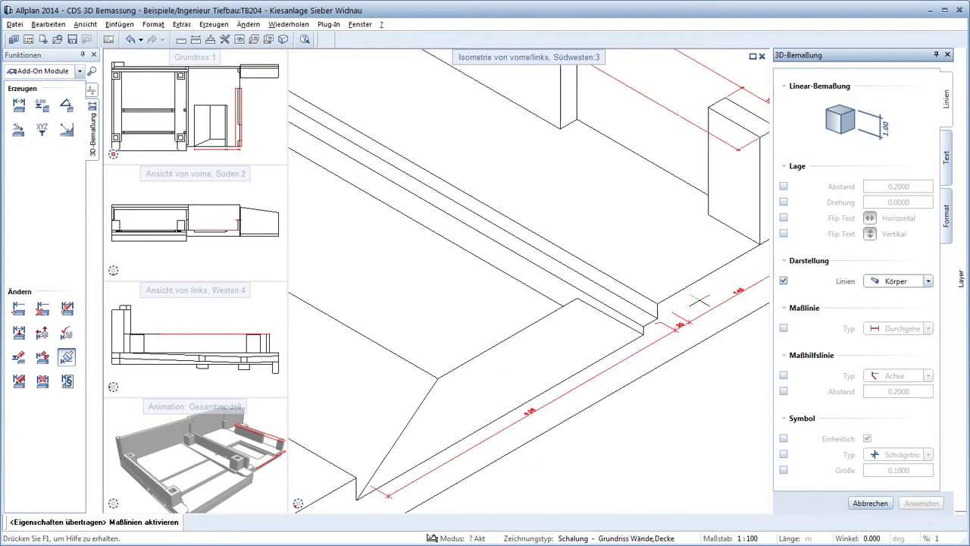
drag(654, 392, 529, 175)
click(901, 507)
scroll(610, 360, up, 2)
Step: Move the 24 dimension label, then reset it to its default position
scroll(604, 366, up, 2)
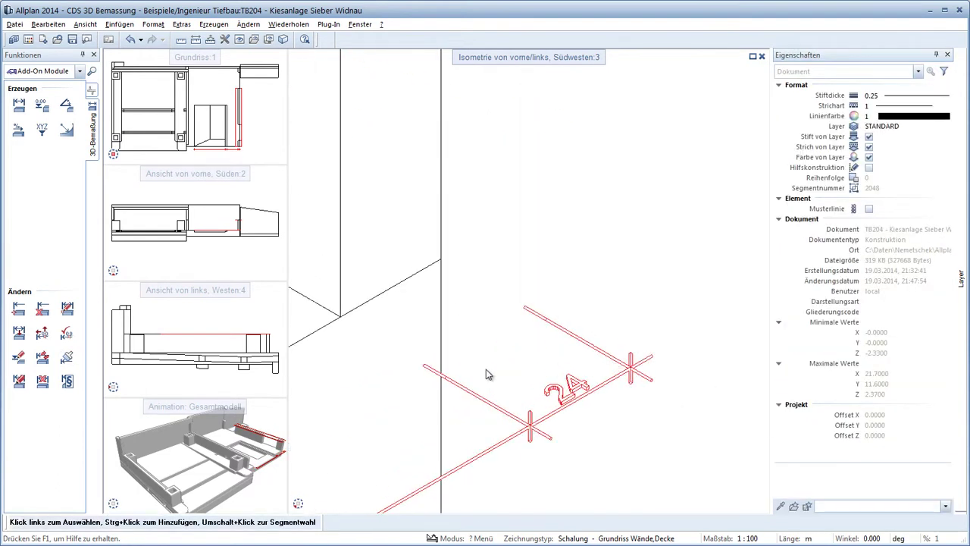
click(41, 332)
click(565, 389)
click(569, 390)
click(576, 393)
click(598, 394)
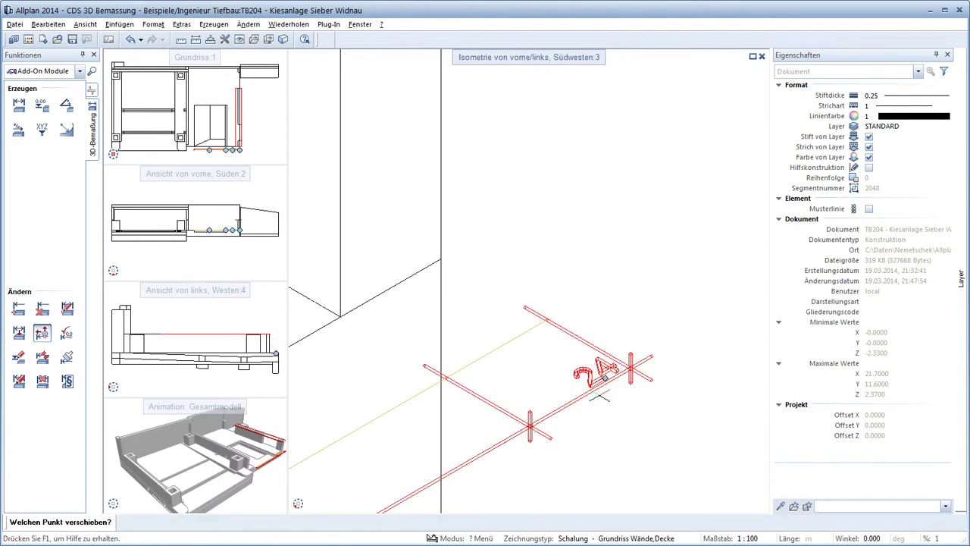
click(67, 332)
click(489, 446)
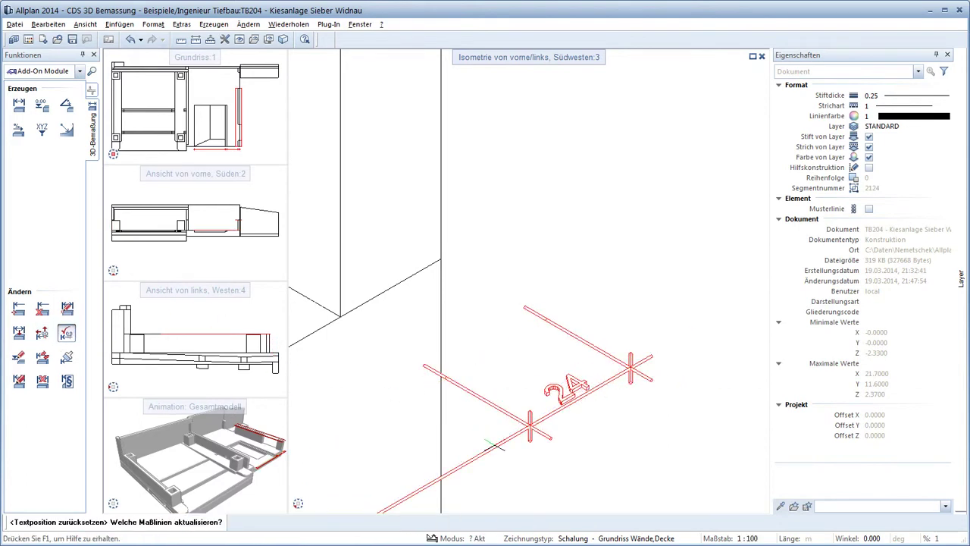
Step: Change the 24 dimension's end symbols to circles
click(19, 356)
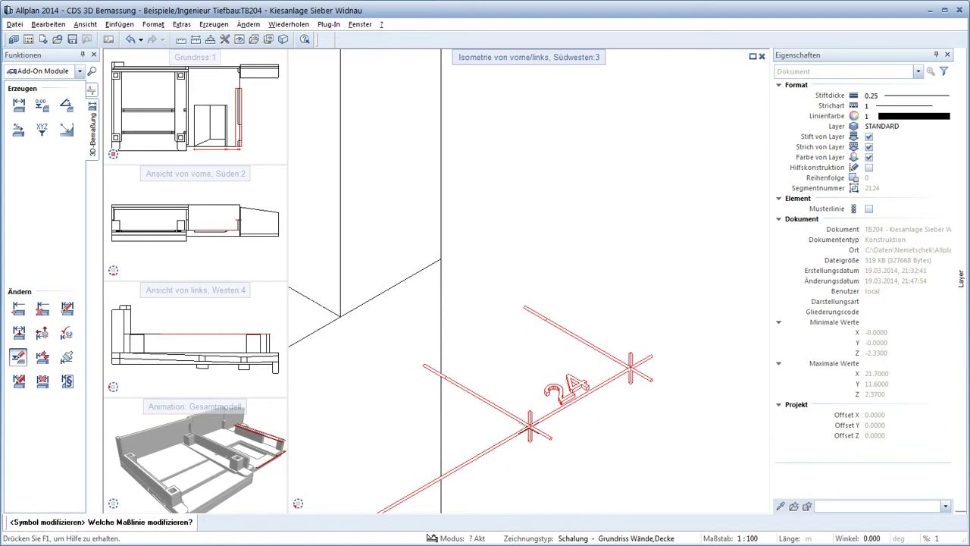
click(529, 428)
click(928, 455)
click(895, 476)
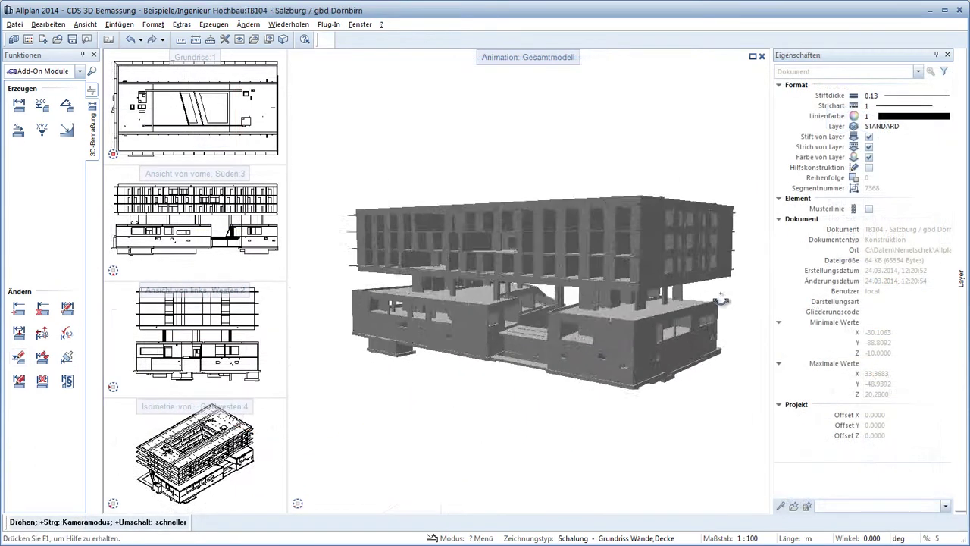
Step: Orbit the building and show the southwest isometric view in the main window
drag(721, 301, 283, 162)
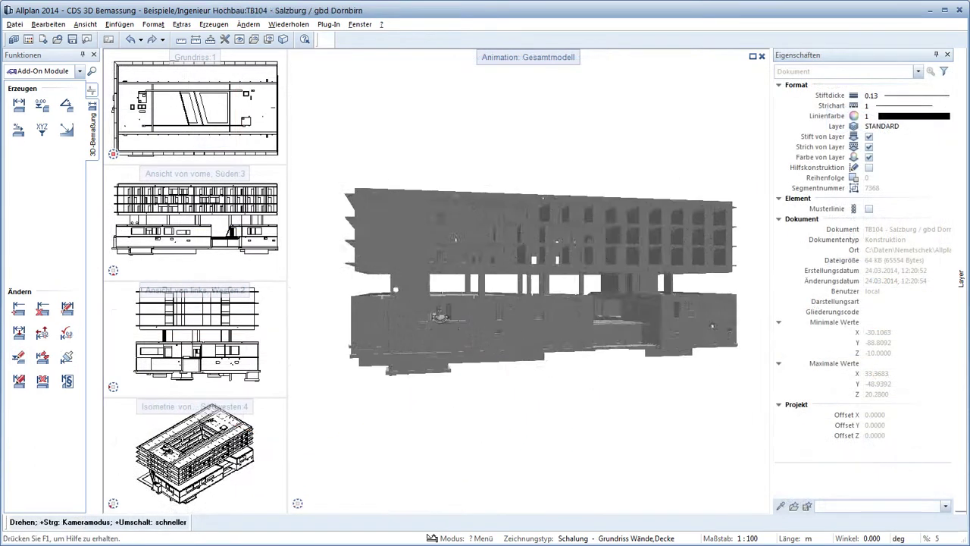
scroll(341, 252, up, 5)
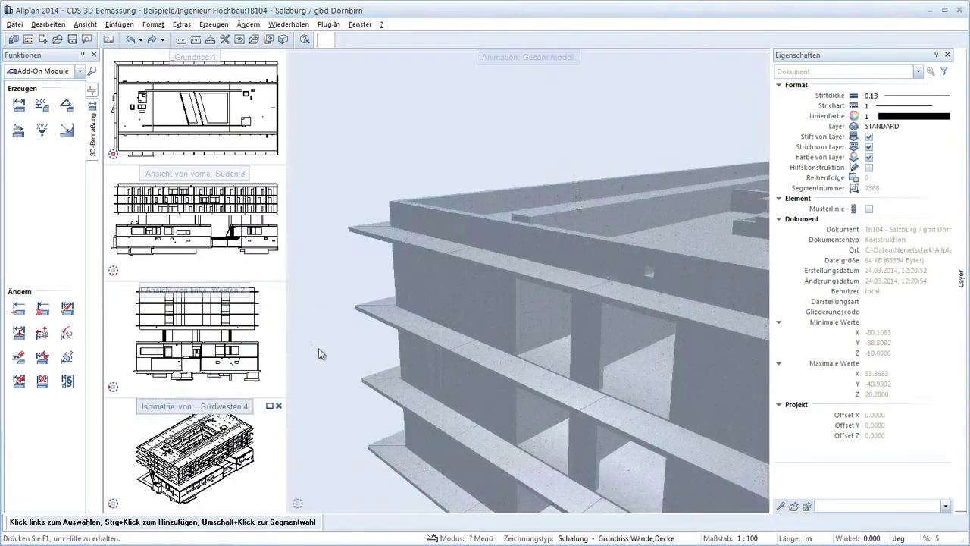
click(196, 455)
Step: Place Kote OK elevation dimensions at the top slab corner, reading +19.00 and +18.86
click(48, 108)
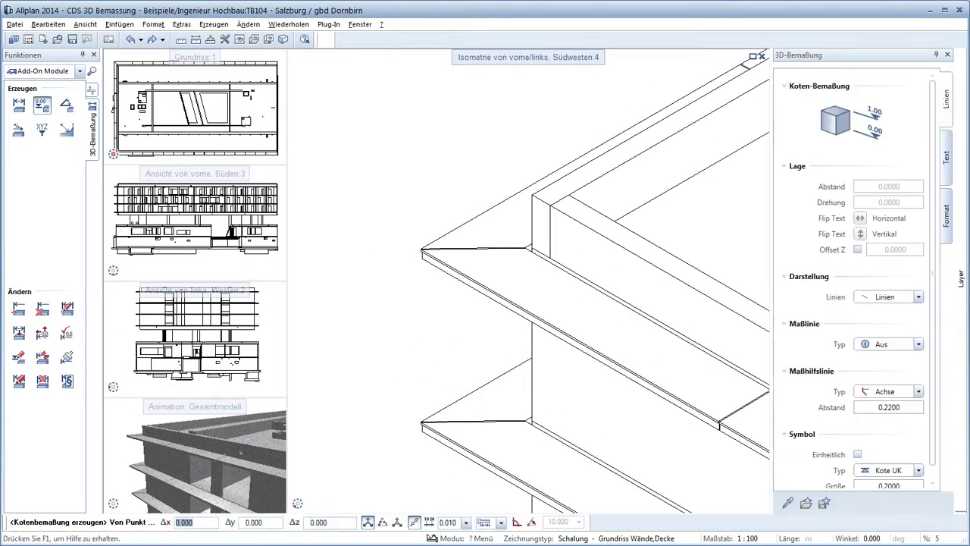
scroll(397, 250, up, 3)
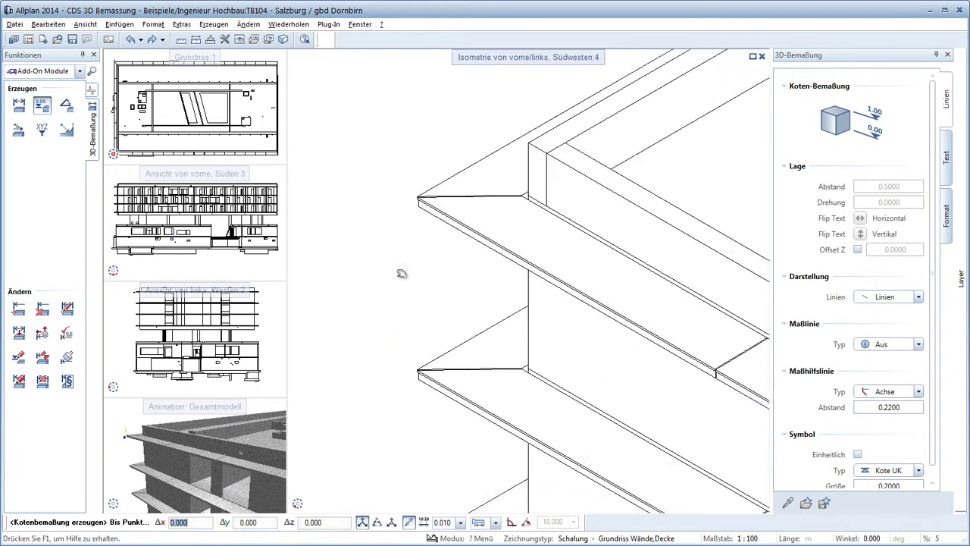
click(405, 262)
scroll(407, 228, up, 1)
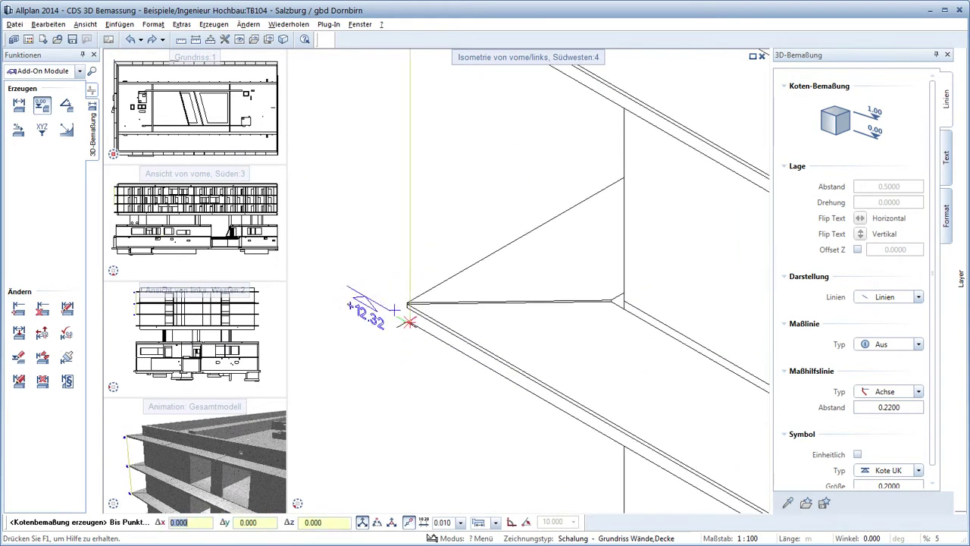
scroll(410, 318, down, 2)
scroll(413, 288, up, 1)
click(918, 470)
click(882, 489)
scroll(425, 273, up, 2)
scroll(390, 263, down, 2)
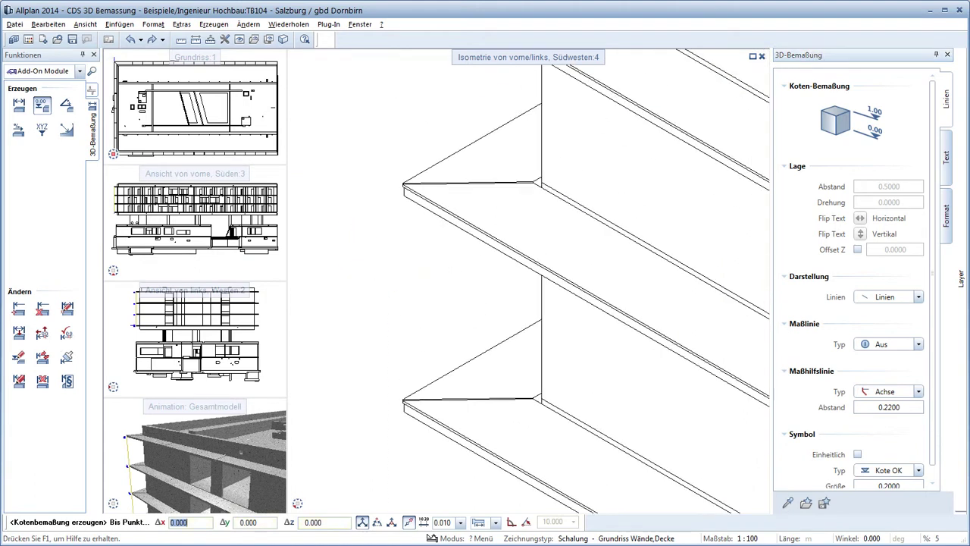
scroll(409, 282, up, 1)
scroll(402, 281, up, 2)
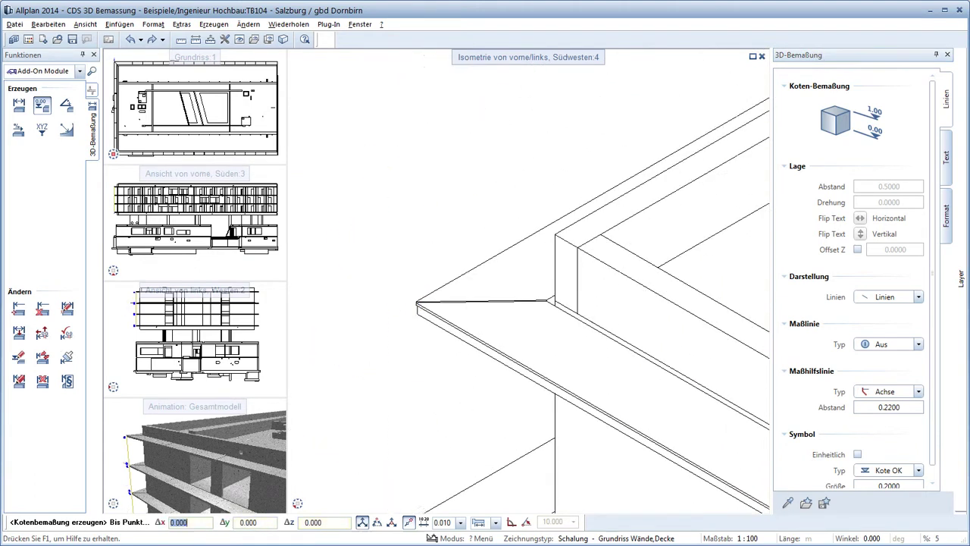
key(Escape)
click(18, 308)
click(358, 271)
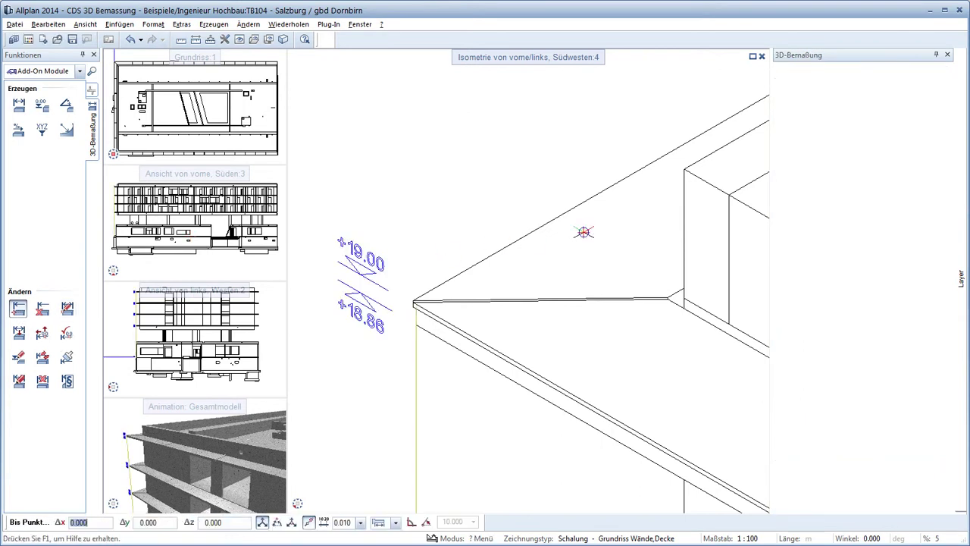
Step: Add the +20.06 level at the upper corner and keep its Kote OK level marker
click(684, 168)
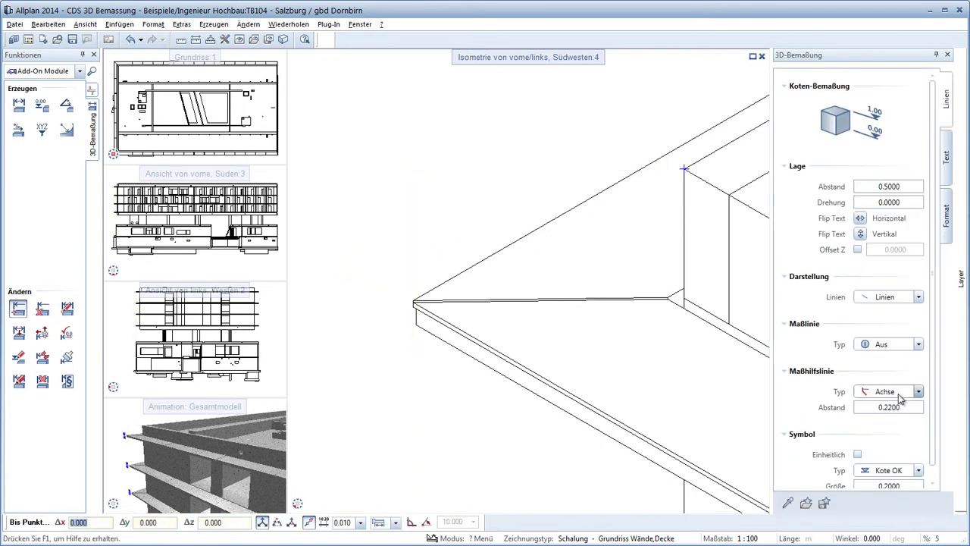
click(20, 358)
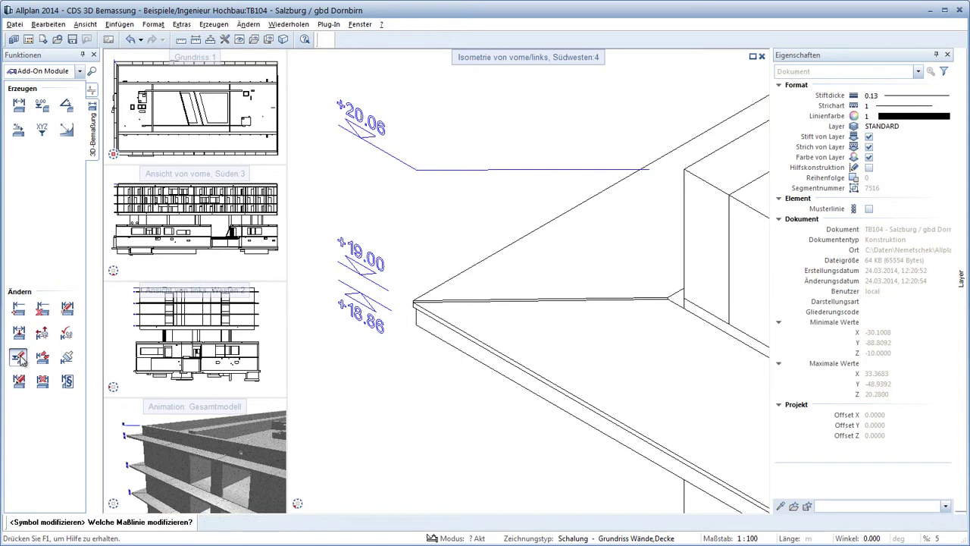
click(368, 140)
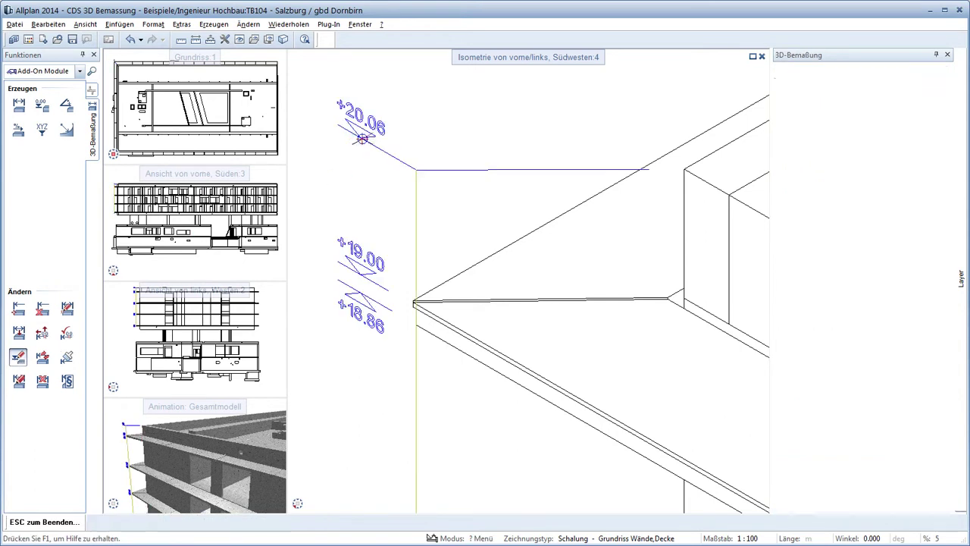
click(900, 476)
click(888, 492)
click(891, 471)
click(890, 471)
key(Escape)
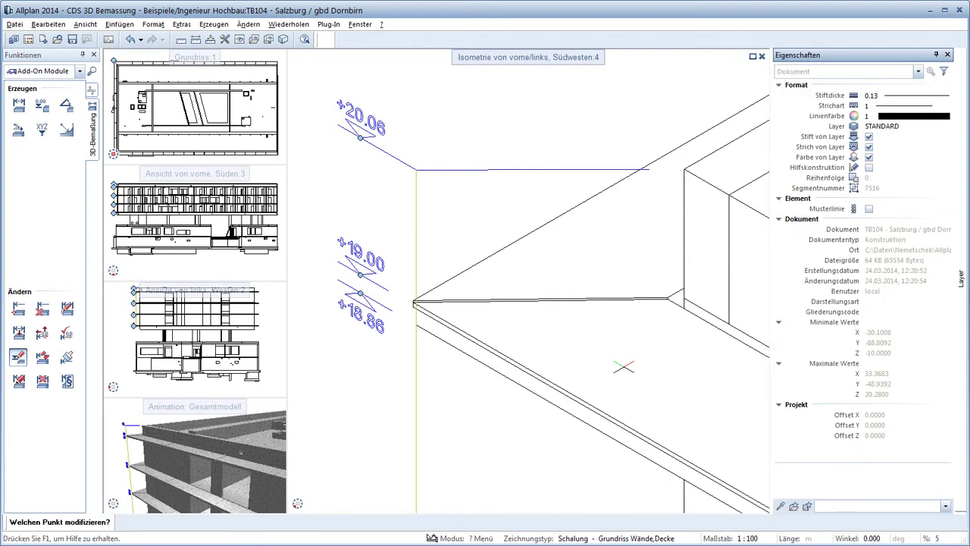
Step: Set the elevation labels to 0.8 offset and 90° rotation, then show Grundriss 1 alone
click(18, 381)
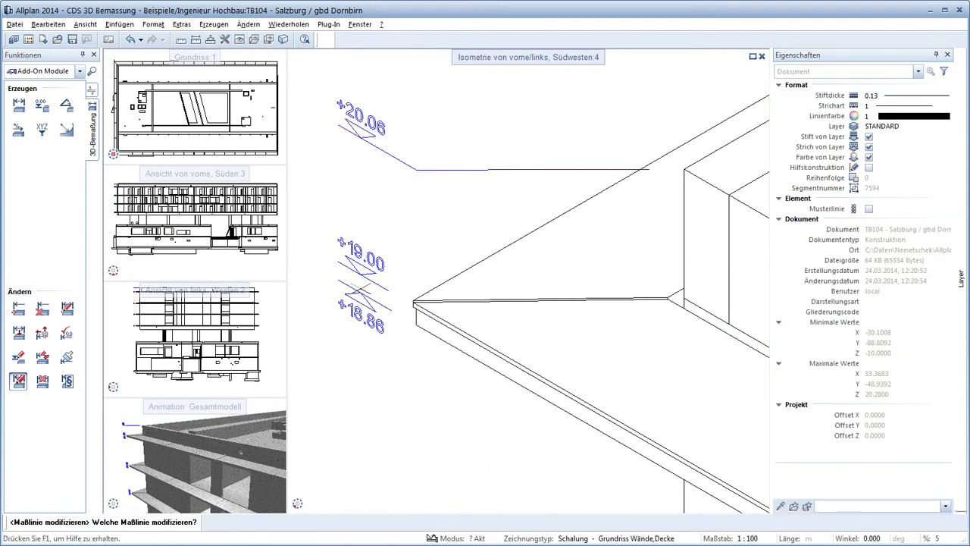
click(361, 295)
click(894, 186)
text(1)
key(Return)
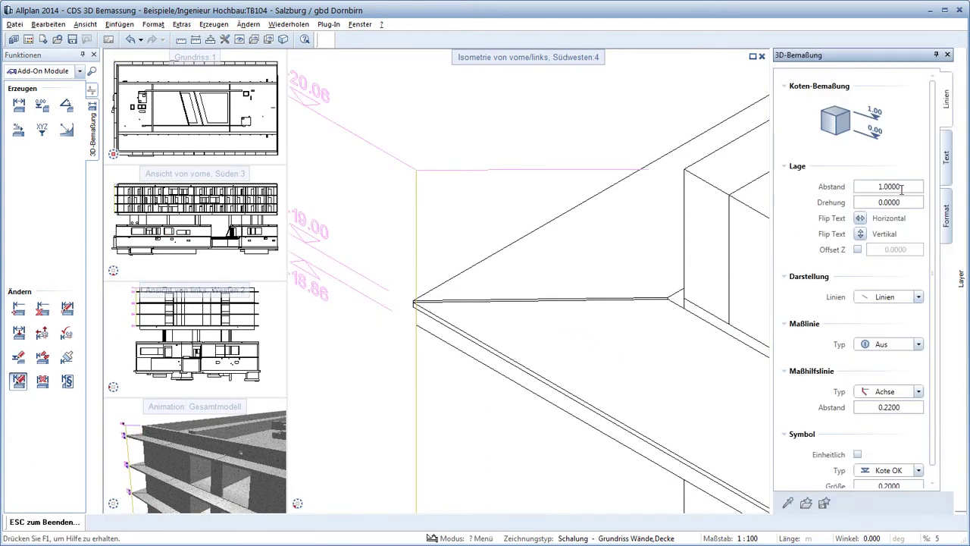
text(.8)
key(Return)
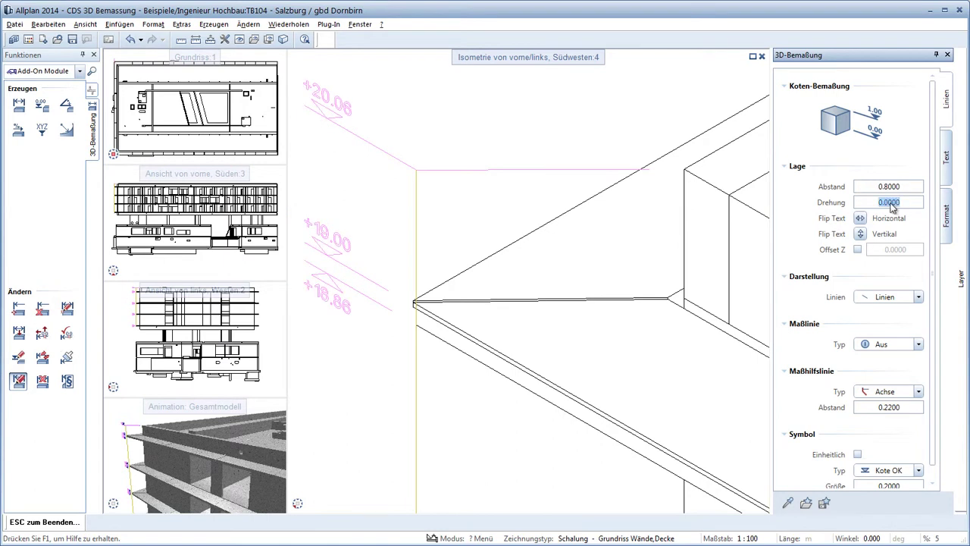
text(90)
key(Return)
click(684, 210)
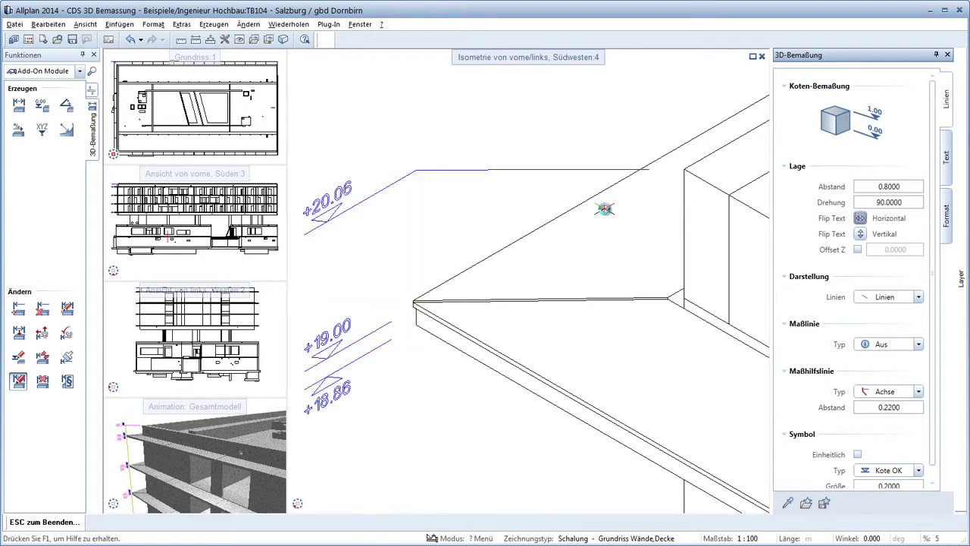
double_click(199, 59)
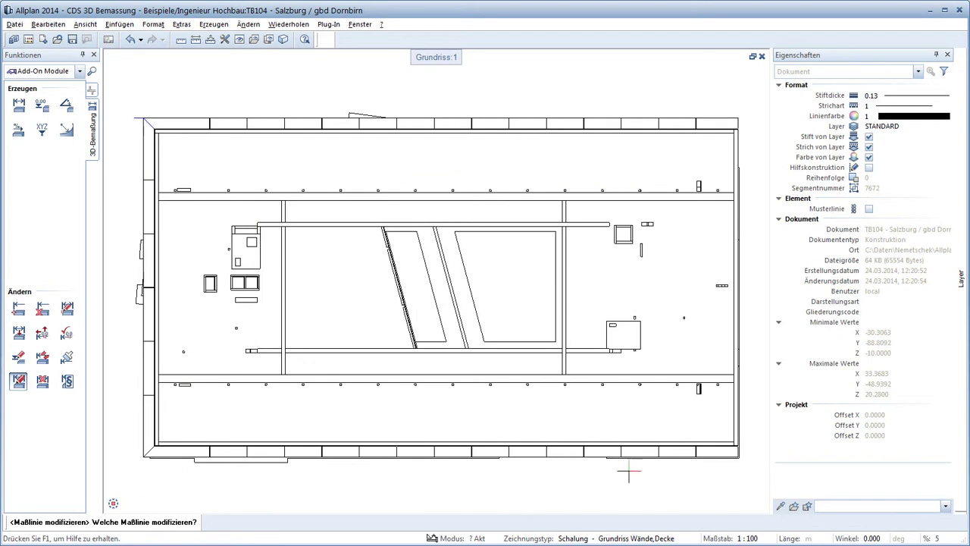
Step: Switch the view to the section shown as an isometric 3D view
click(646, 504)
click(641, 485)
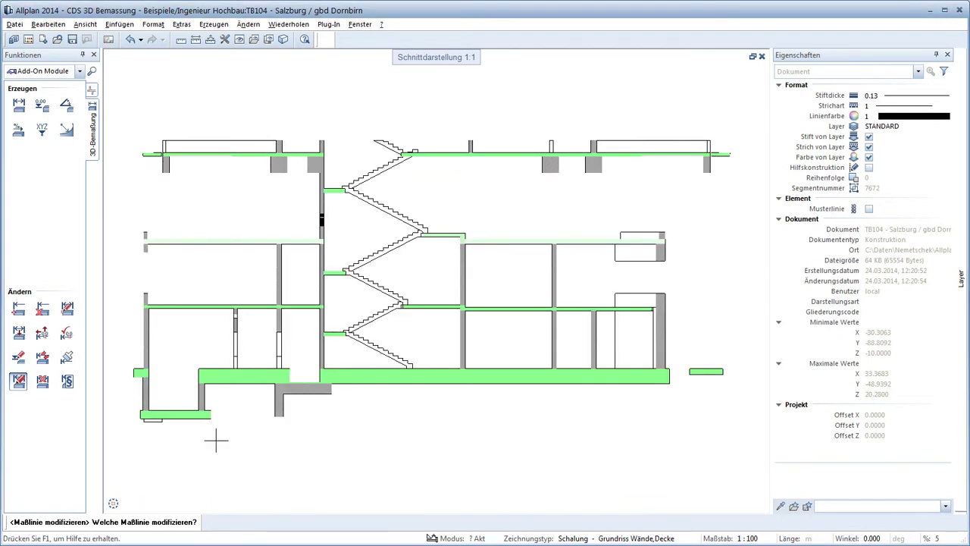
click(113, 503)
scroll(476, 276, up, 5)
Step: Place an elevation dimension on the stair's top step and end the elevation tool
click(42, 104)
scroll(291, 173, up, 3)
click(282, 182)
scroll(358, 218, down, 1)
scroll(360, 220, down, 3)
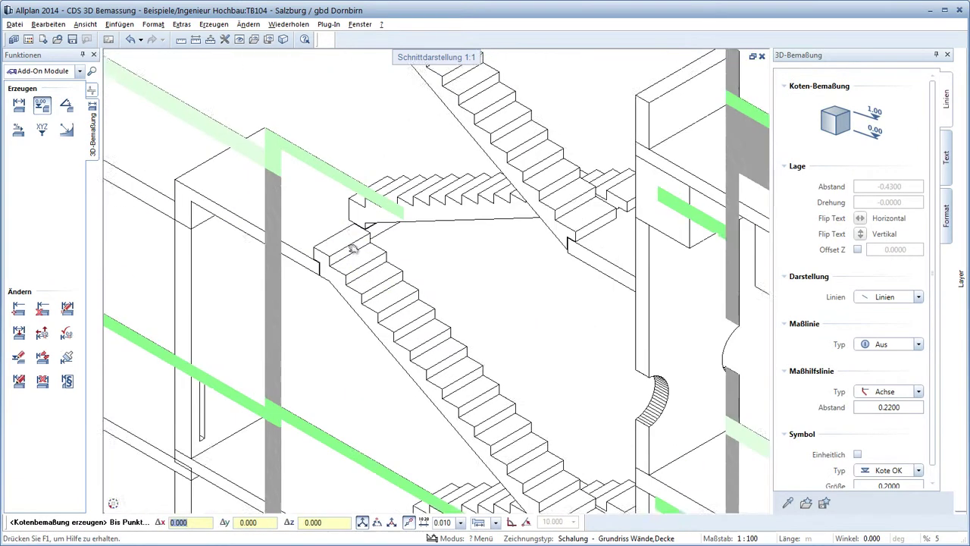
click(342, 125)
key(Escape)
scroll(343, 125, up, 3)
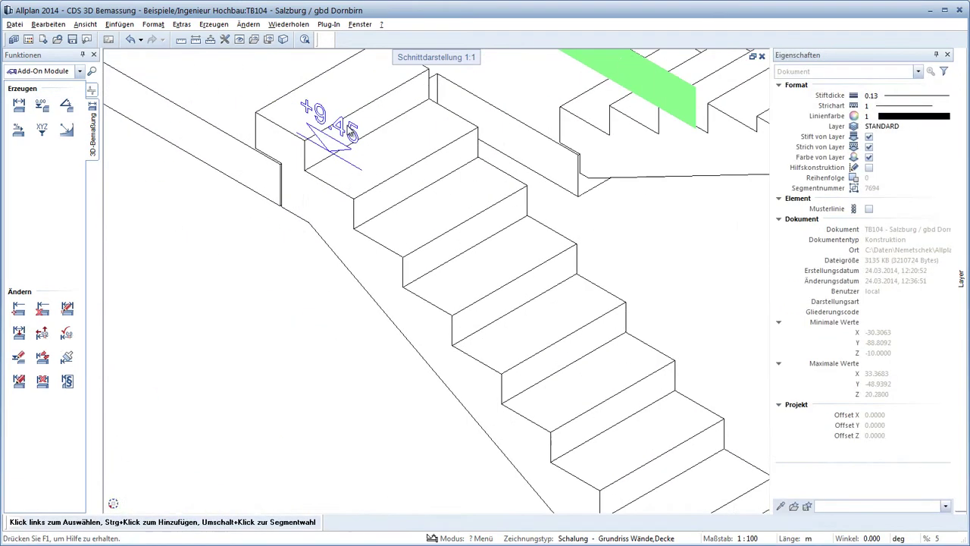
scroll(341, 261, up, 3)
Step: Transfer solid-body (Körper) line display from a source dimension onto the +12.46 and +12.32 levels
scroll(335, 265, up, 3)
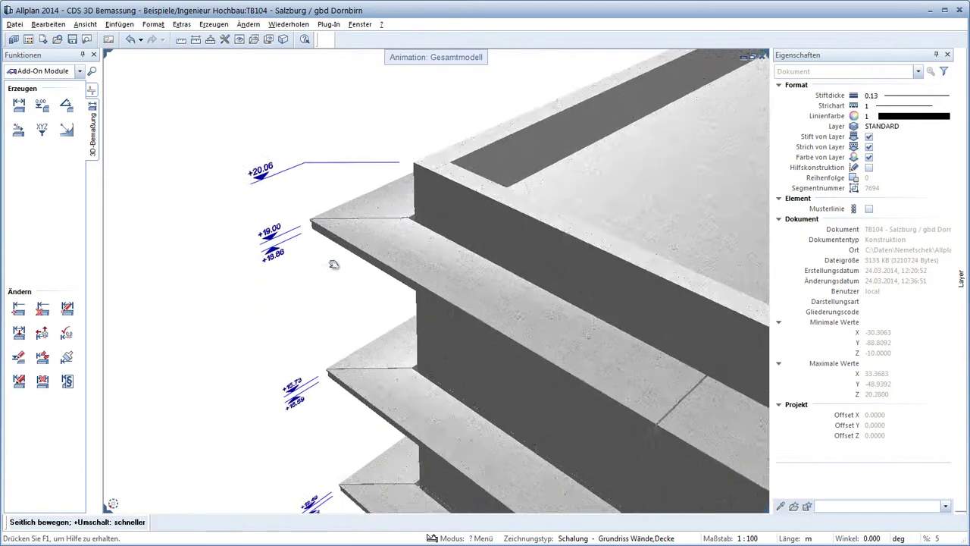
scroll(327, 260, up, 3)
middle_drag(333, 289, 319, 213)
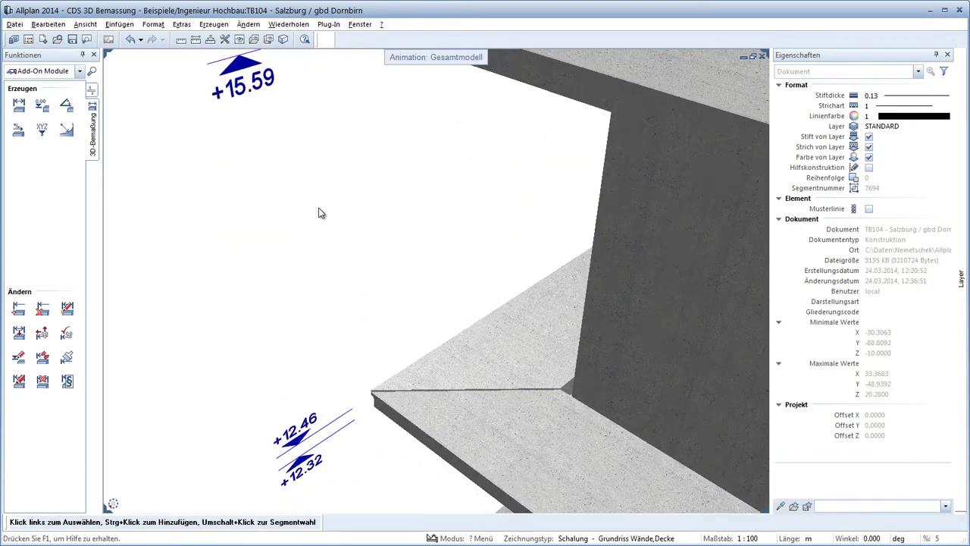
click(67, 357)
click(297, 438)
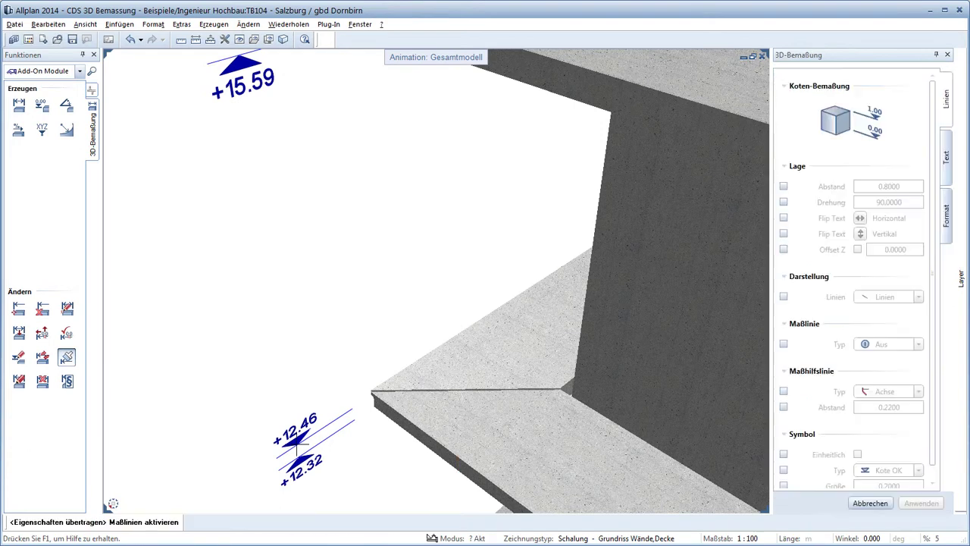
click(783, 297)
click(888, 296)
click(894, 326)
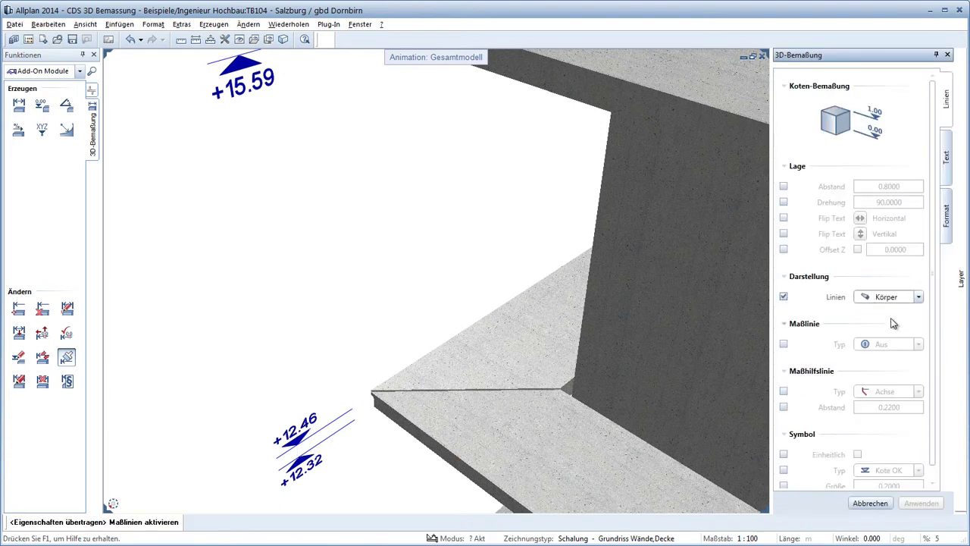
click(946, 176)
click(945, 216)
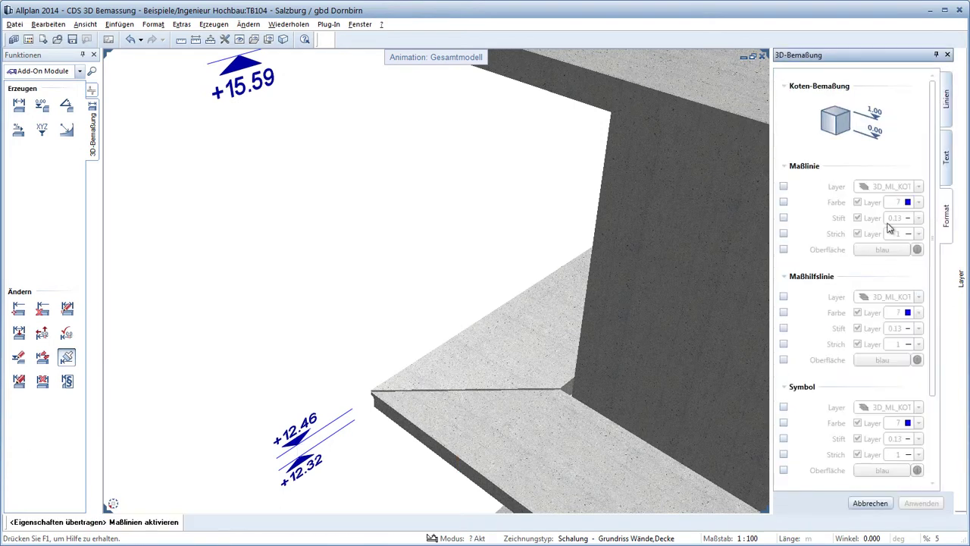
click(921, 502)
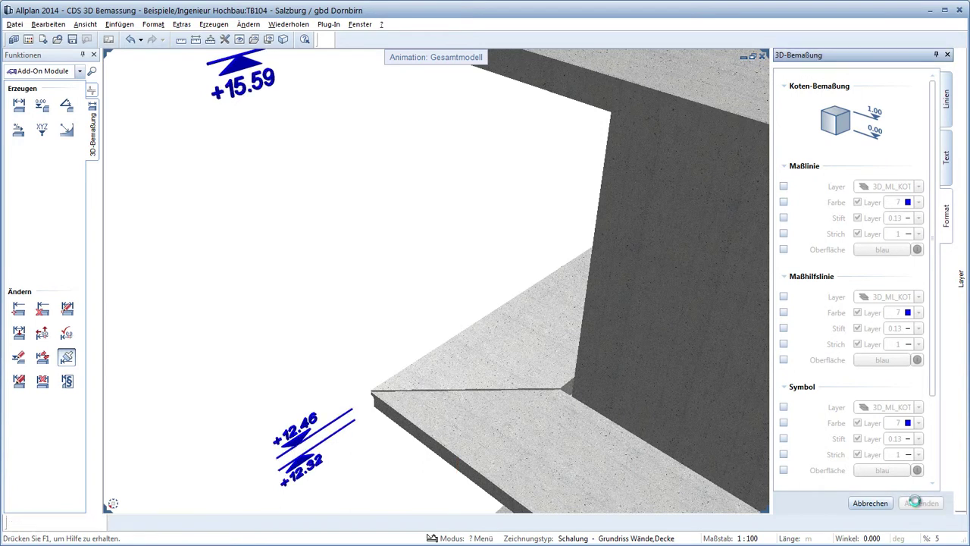
drag(363, 435, 381, 368)
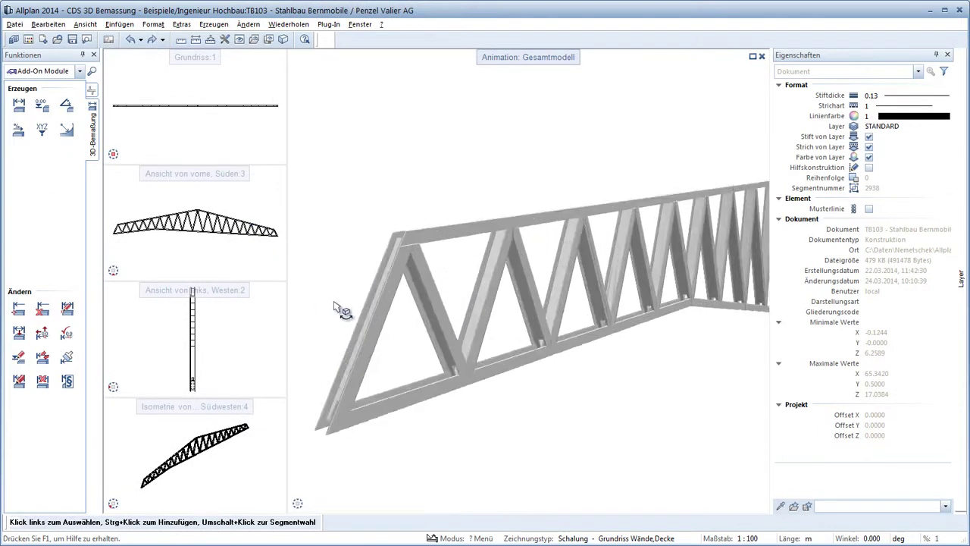
Step: Add an angle dimension at the truss end and a 58.45° angle at the next joint
scroll(356, 367, up, 5)
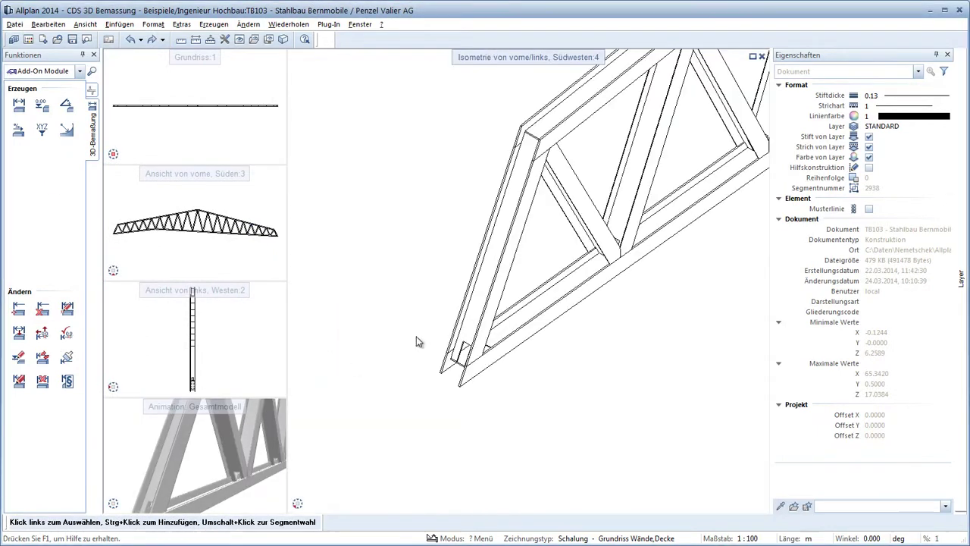
scroll(417, 340, down, 1)
click(66, 105)
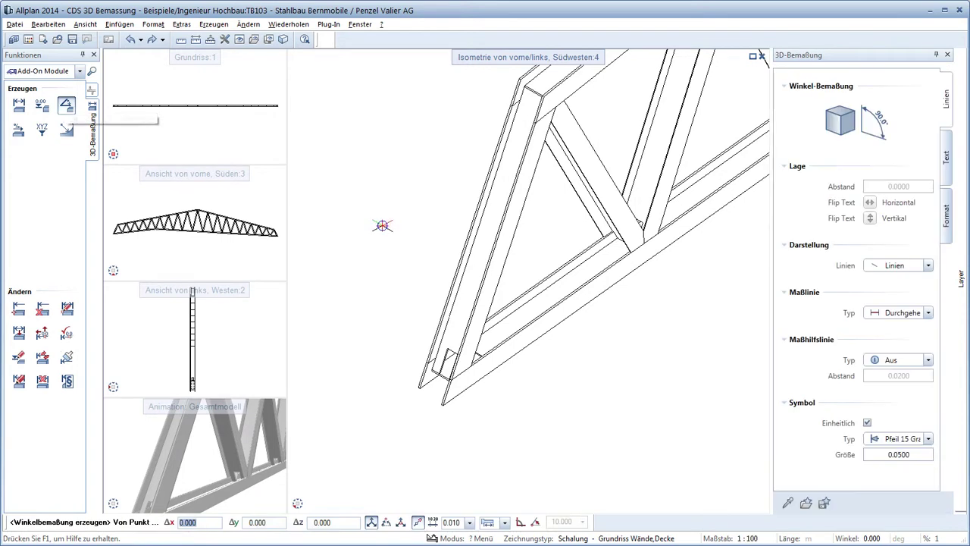
click(525, 202)
scroll(526, 189, up, 2)
scroll(534, 182, up, 2)
click(540, 203)
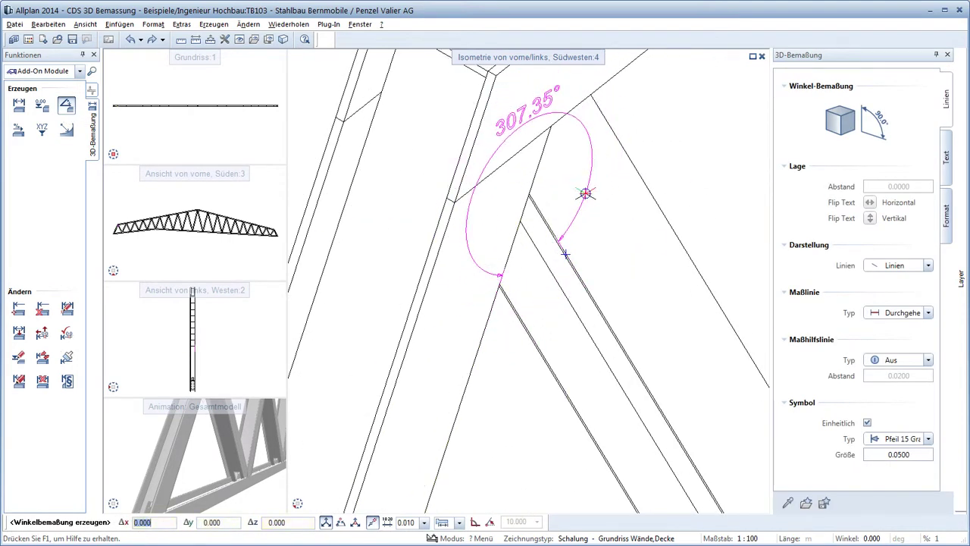
click(559, 295)
middle_drag(511, 410, 470, 291)
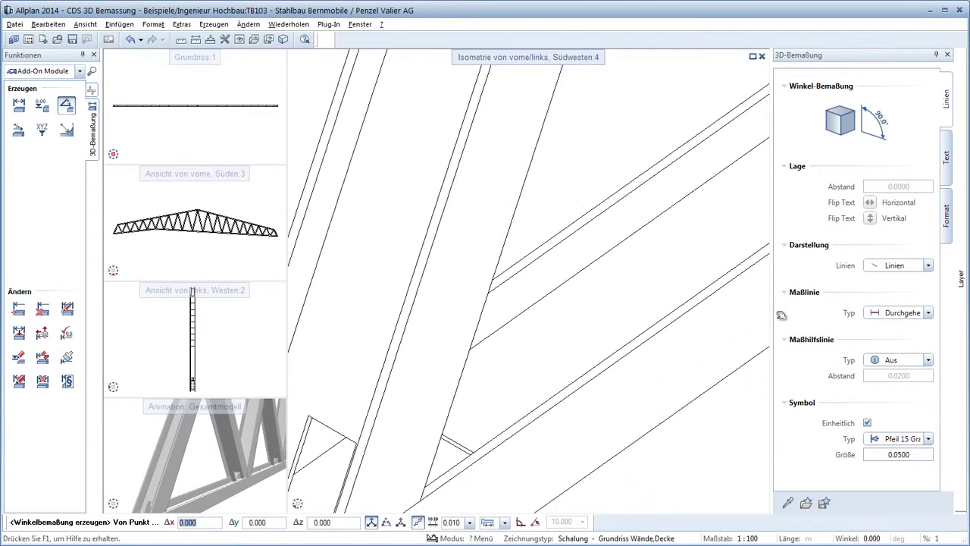
click(484, 295)
click(525, 372)
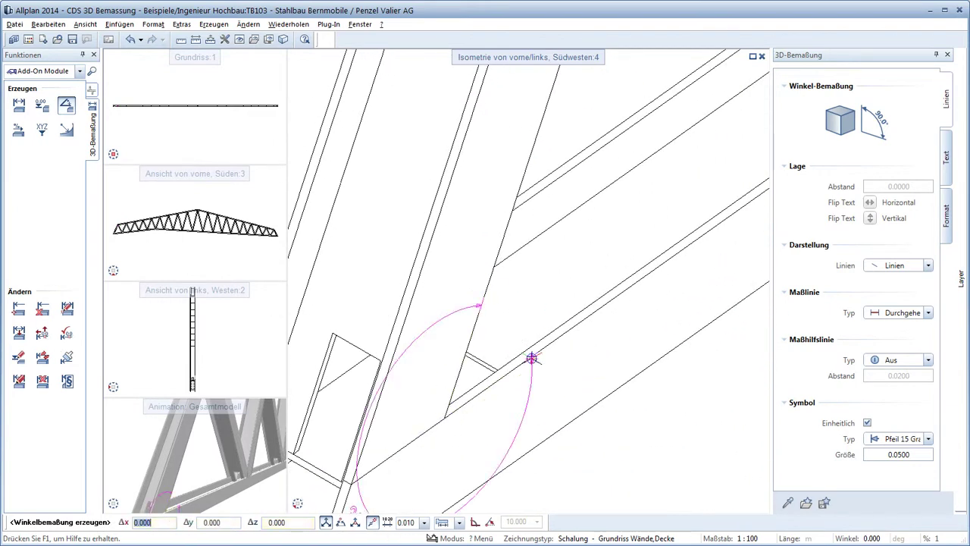
click(530, 310)
Step: Add the adjacent 121.64° angle dimension and a 108.65° angle dimension
middle_drag(487, 362, 439, 379)
click(410, 418)
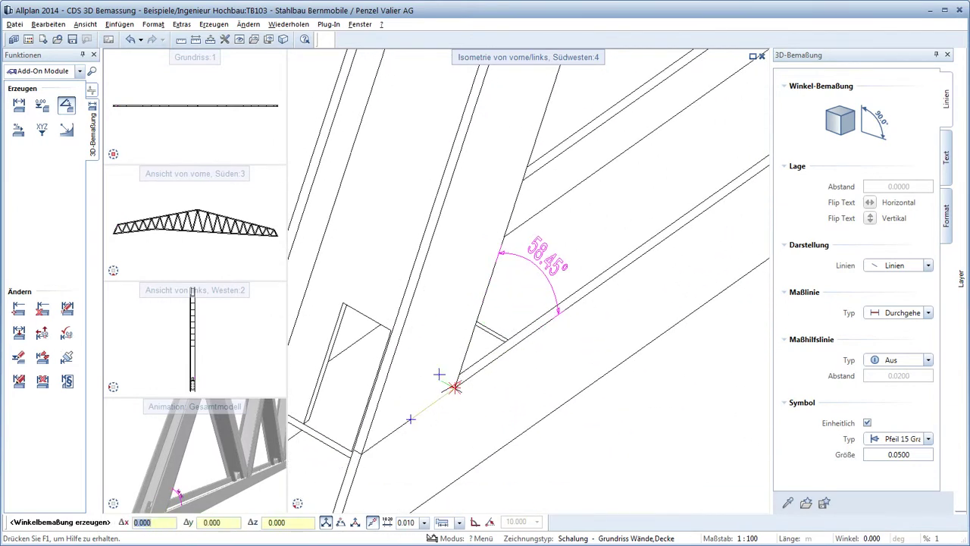
click(469, 312)
click(399, 269)
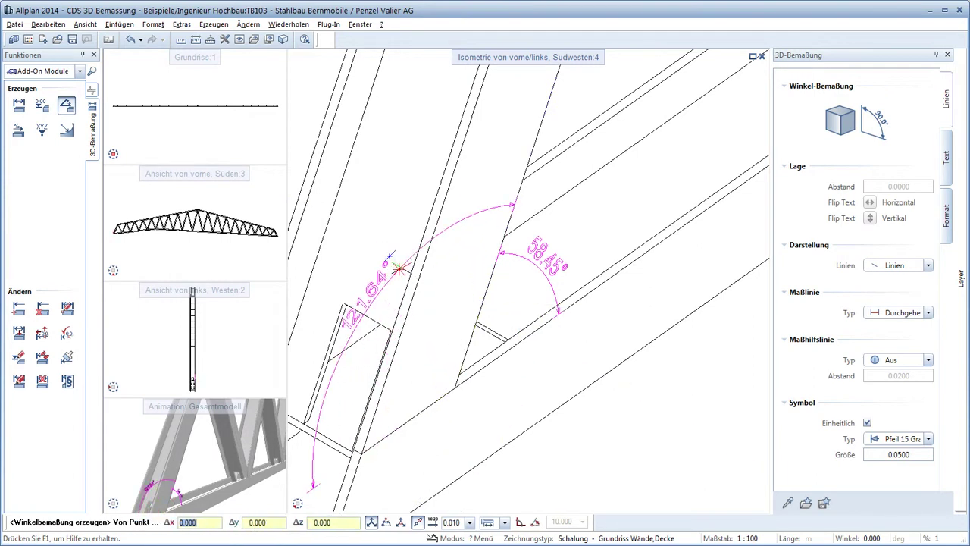
click(19, 309)
click(375, 282)
Step: Delete the unwanted 108.65° angle dimension
click(446, 259)
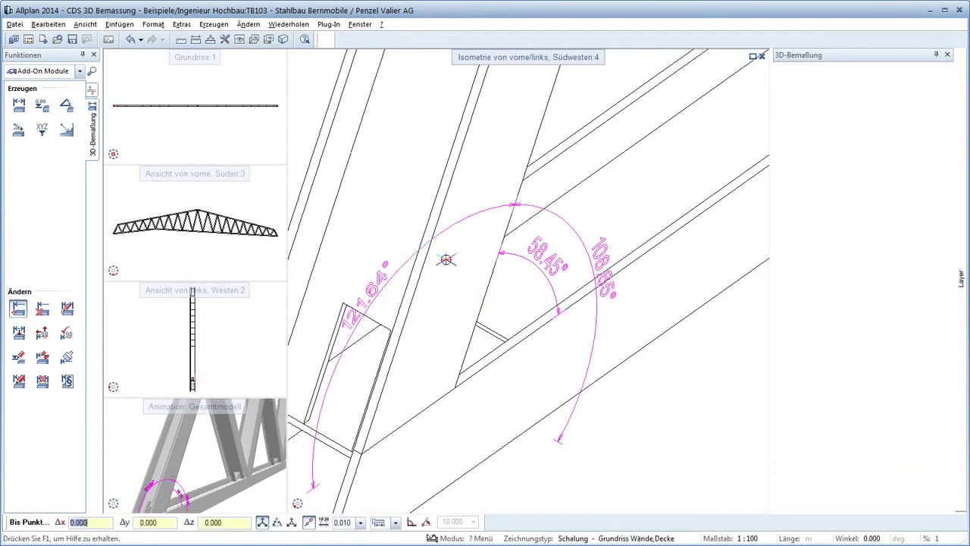
click(576, 291)
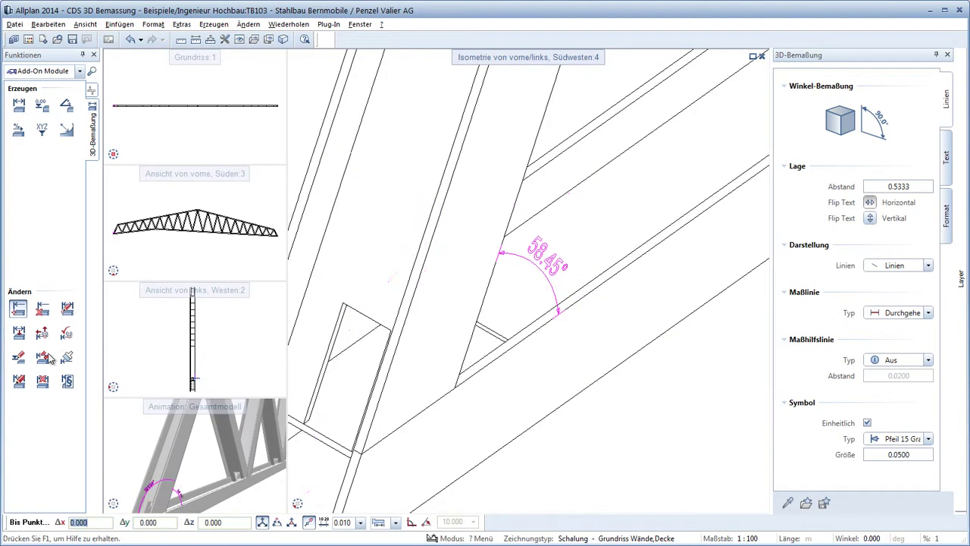
click(43, 380)
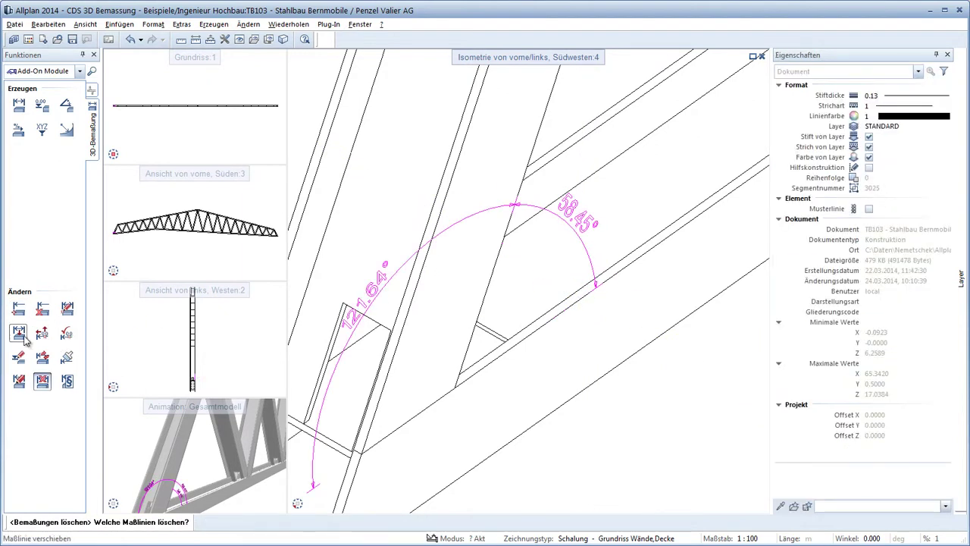
Step: Move an angle dimension closer to its truss joint
click(378, 277)
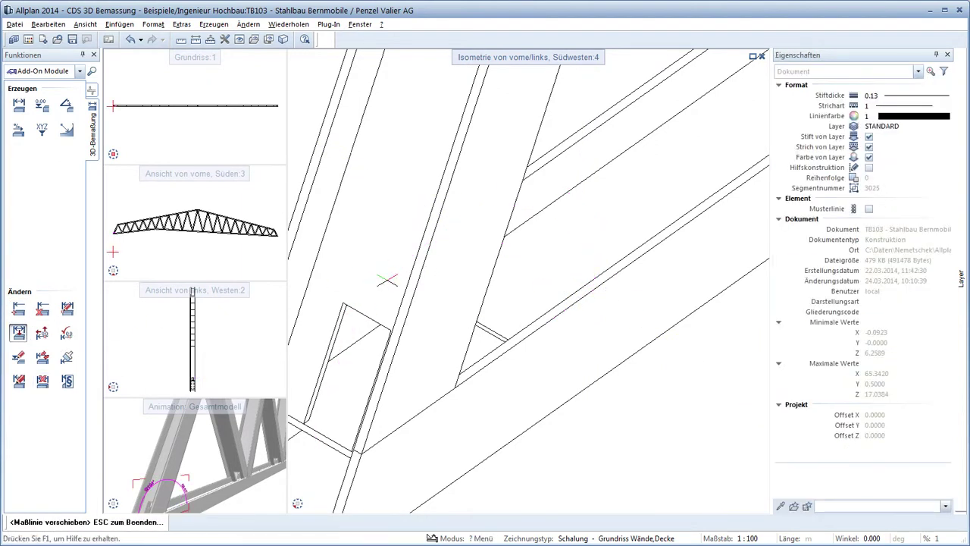
click(437, 238)
click(457, 309)
click(455, 388)
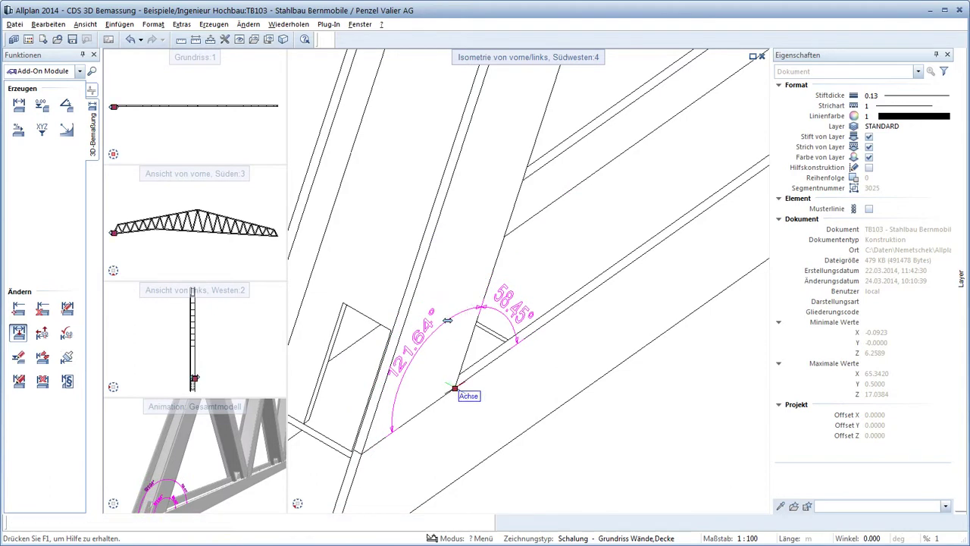
click(467, 395)
scroll(498, 358, down, 2)
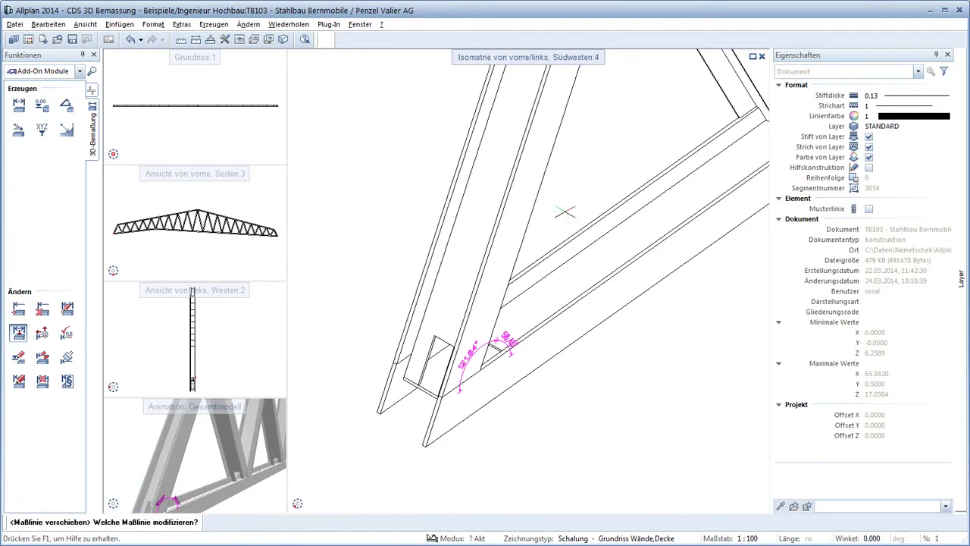
scroll(543, 201, up, 3)
Step: Give the 307.35° angle dimension a 0.3 offset, flipped text and solid-body display
click(18, 380)
click(503, 226)
click(902, 188)
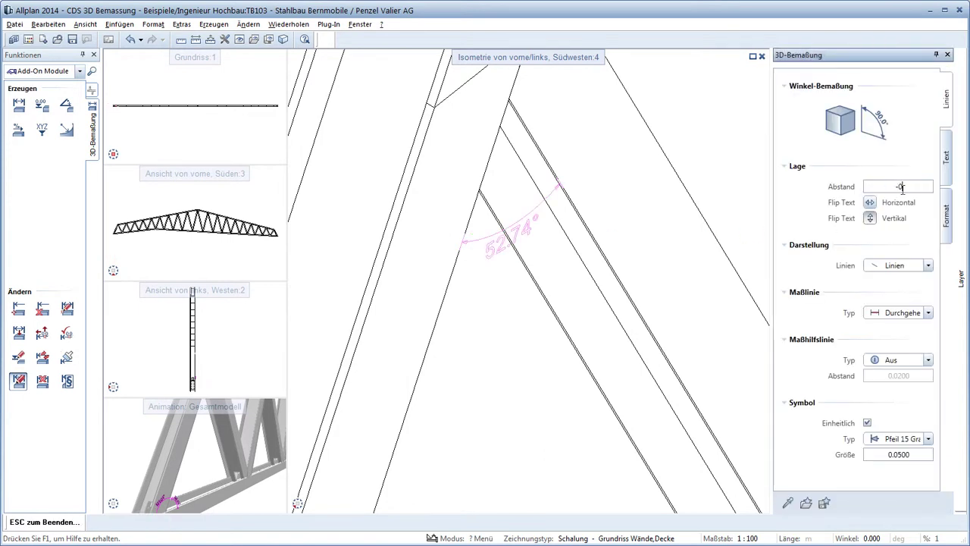
middle_drag(564, 153, 531, 377)
click(870, 203)
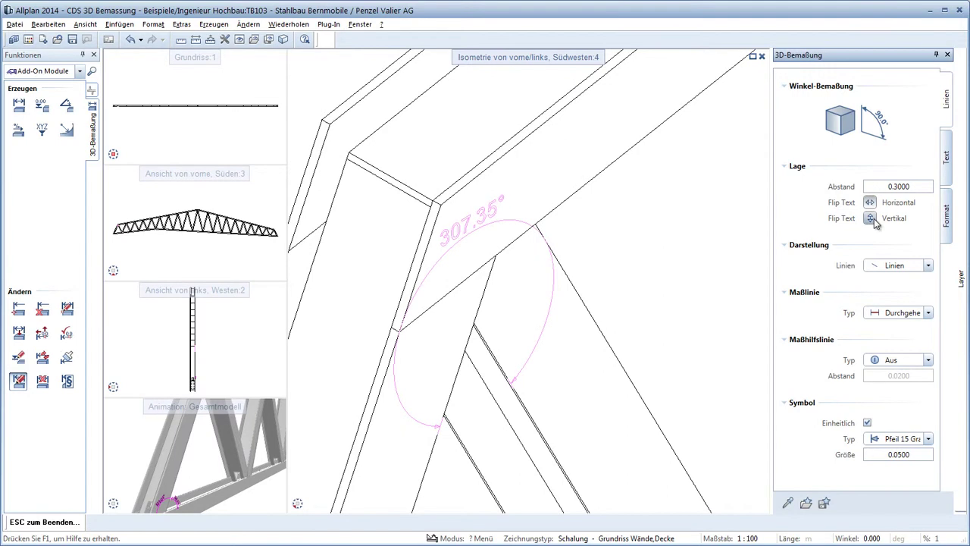
click(896, 298)
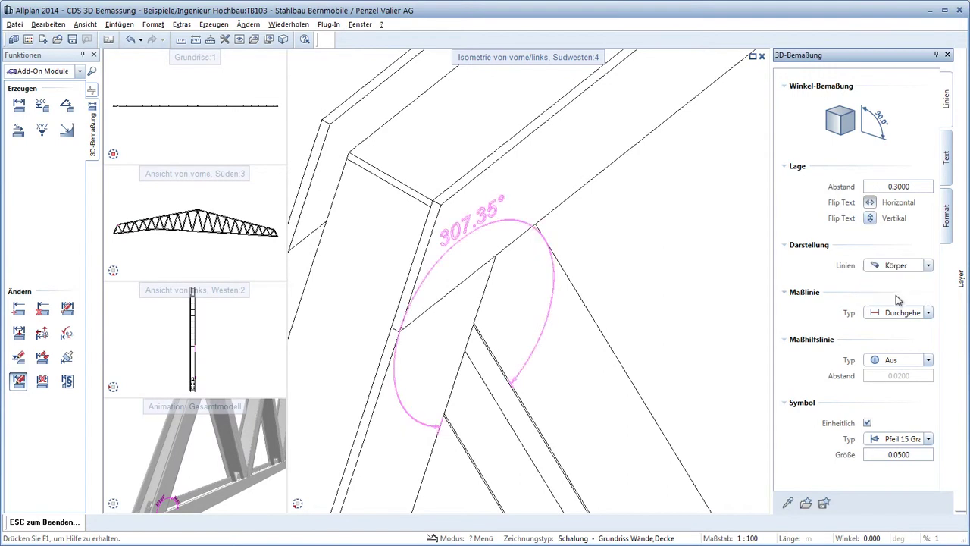
drag(177, 413, 347, 386)
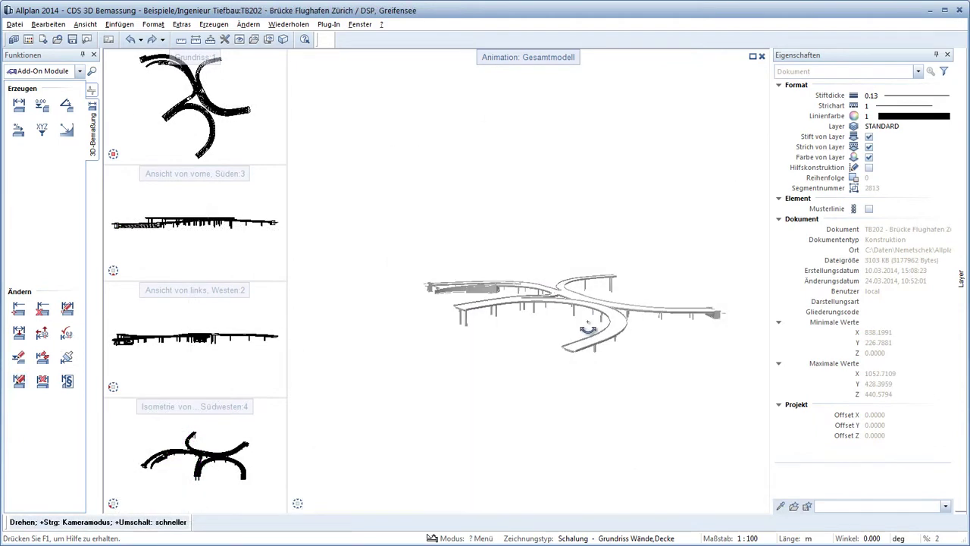
Step: Place a first slope dimension on the bridge deck in the isometric view
scroll(423, 313, up, 3)
scroll(440, 319, up, 3)
scroll(468, 324, up, 3)
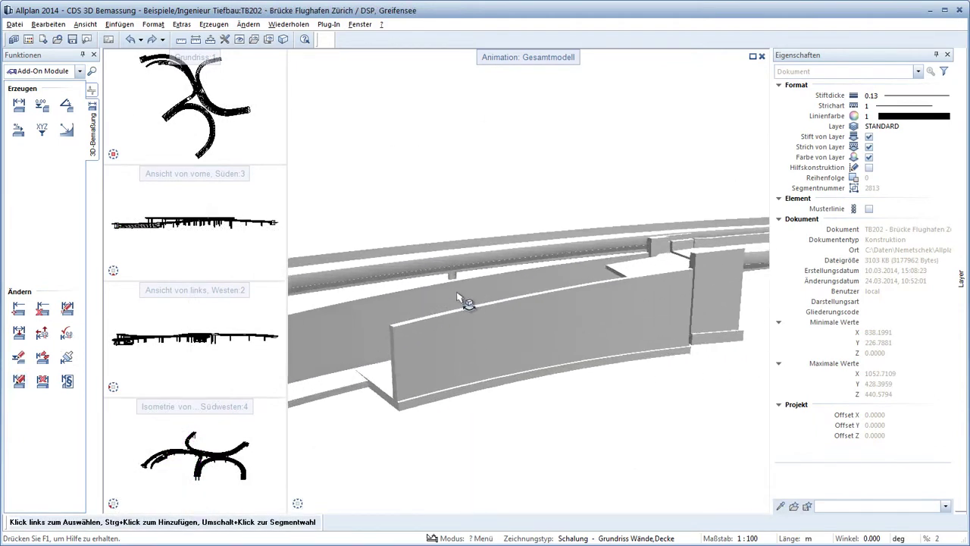
drag(203, 411, 433, 356)
scroll(447, 334, up, 5)
scroll(476, 301, up, 3)
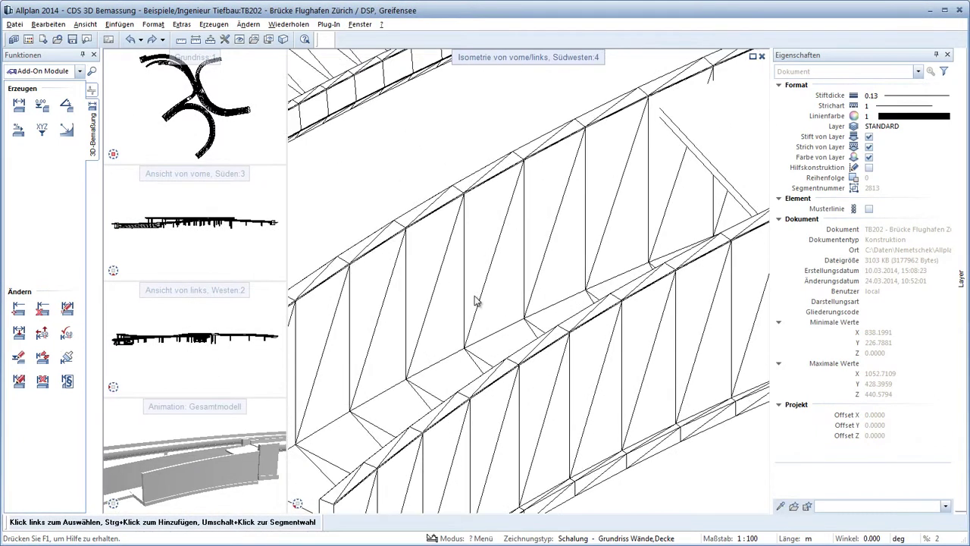
click(19, 133)
scroll(531, 318, up, 2)
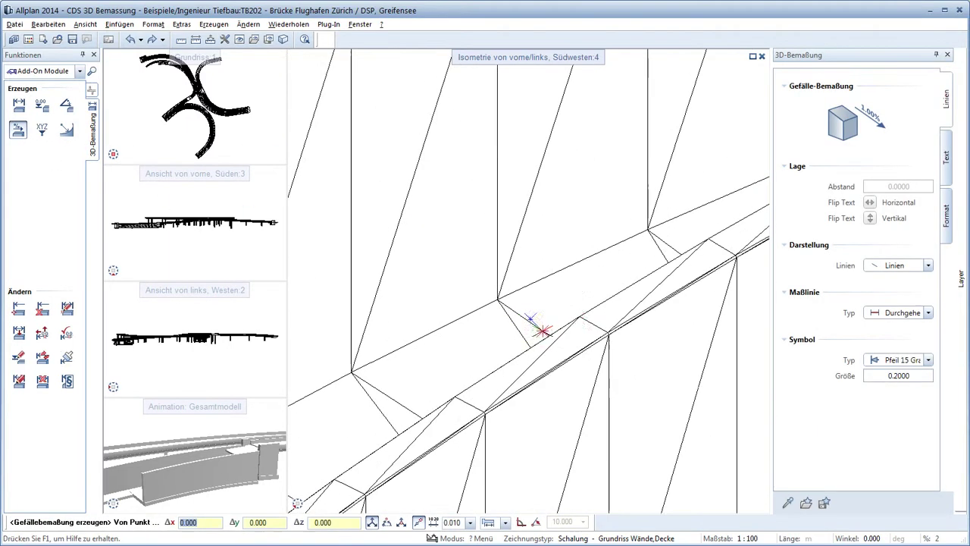
click(570, 308)
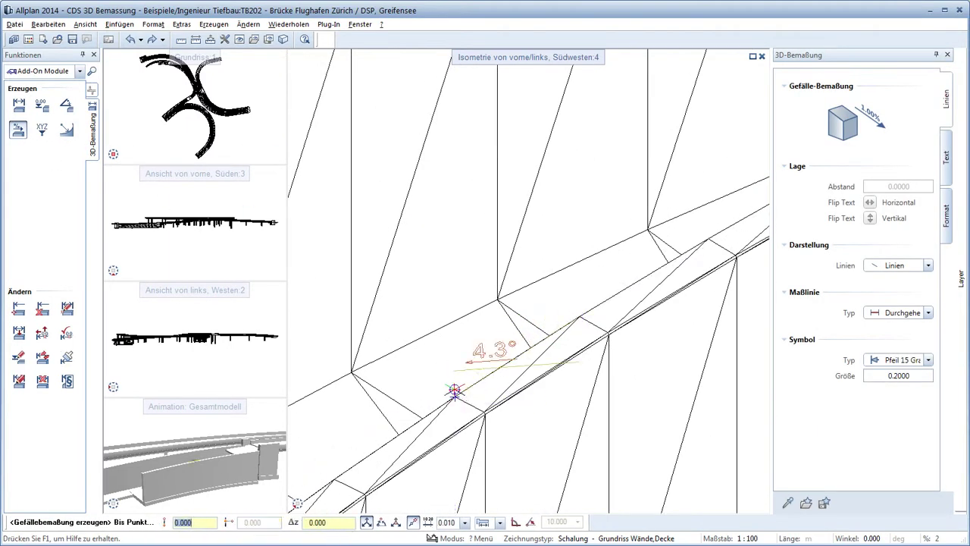
click(453, 392)
click(946, 157)
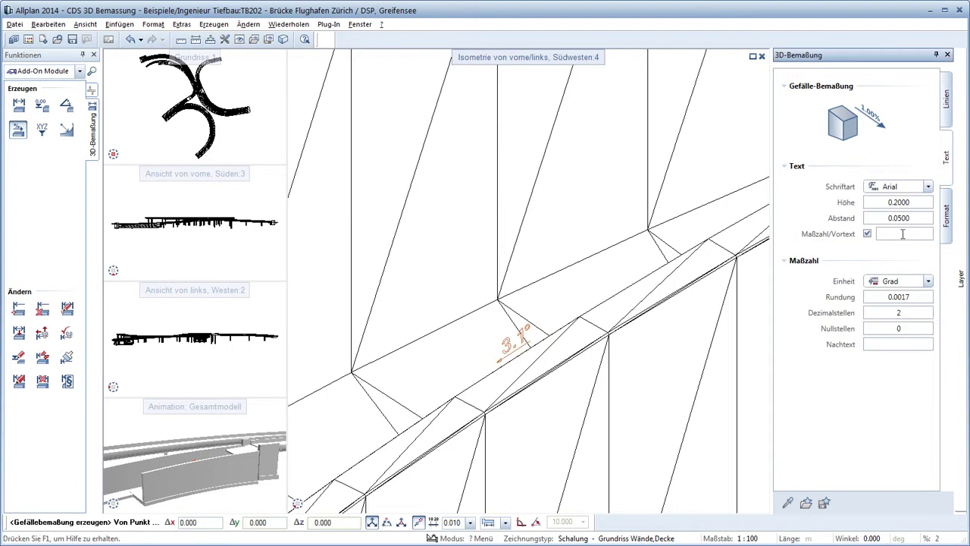
Step: Add a 1:15.6 slope dimension on the bridge deck and switch the unit to %
middle_drag(512, 403, 578, 342)
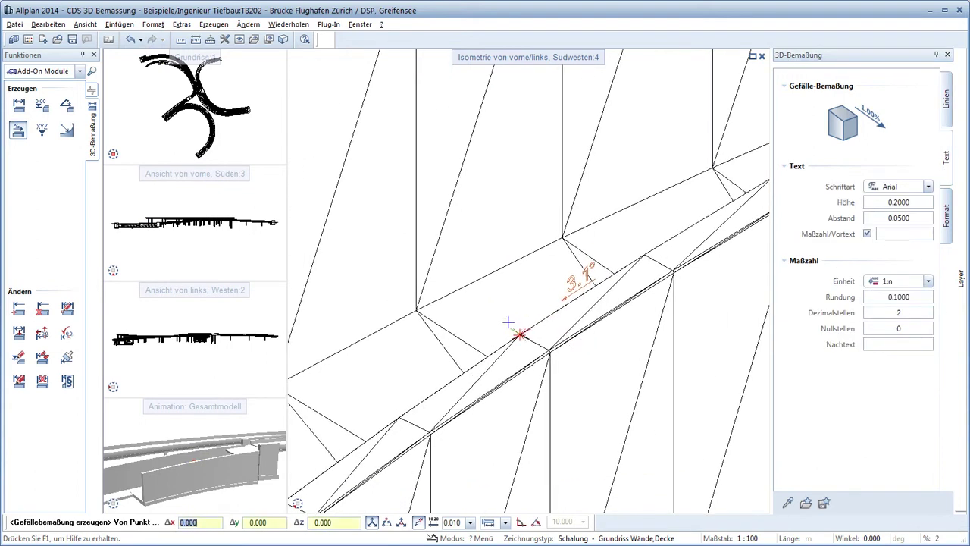
click(522, 377)
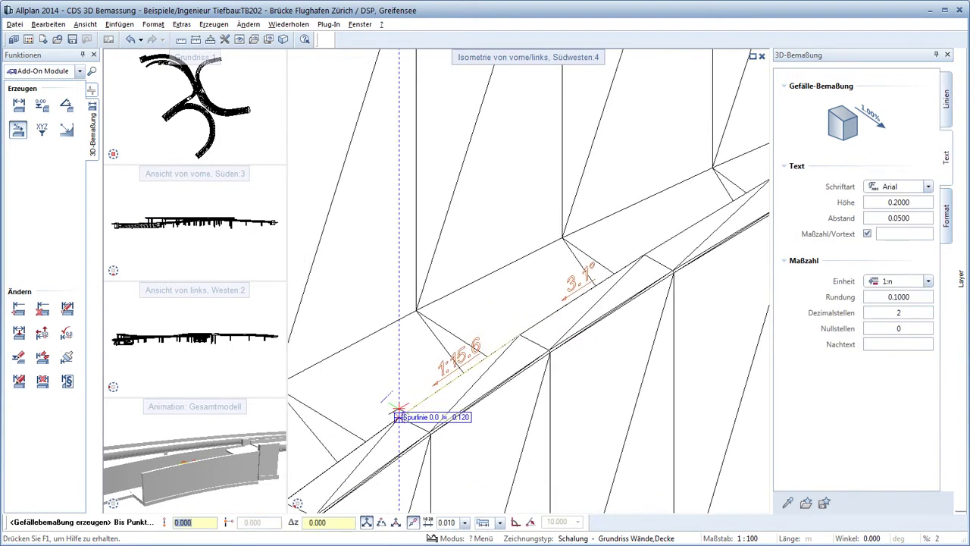
click(398, 409)
click(928, 281)
click(886, 316)
Step: Add a 6.4% slope further along the deck and a 0.4% slope across the junction deck
middle_drag(510, 387, 621, 311)
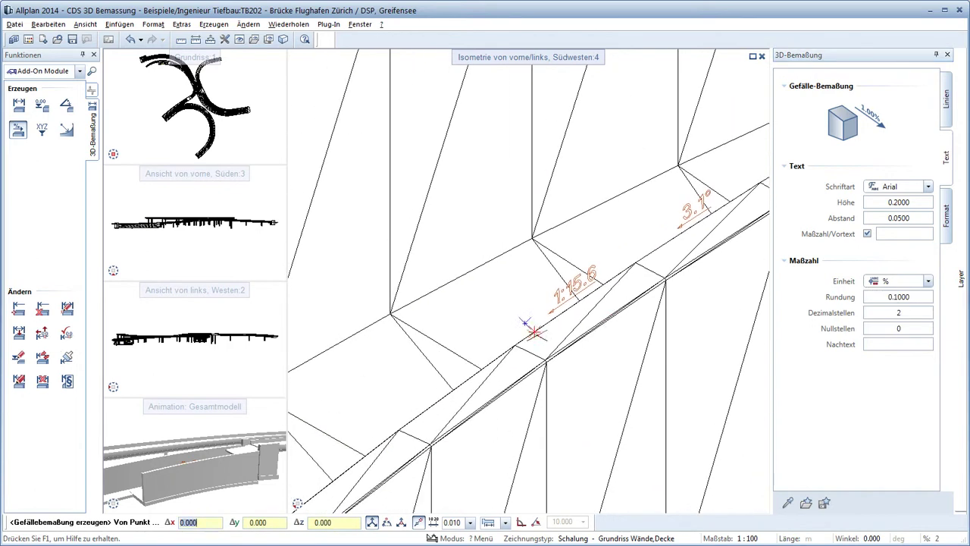
click(506, 346)
click(398, 429)
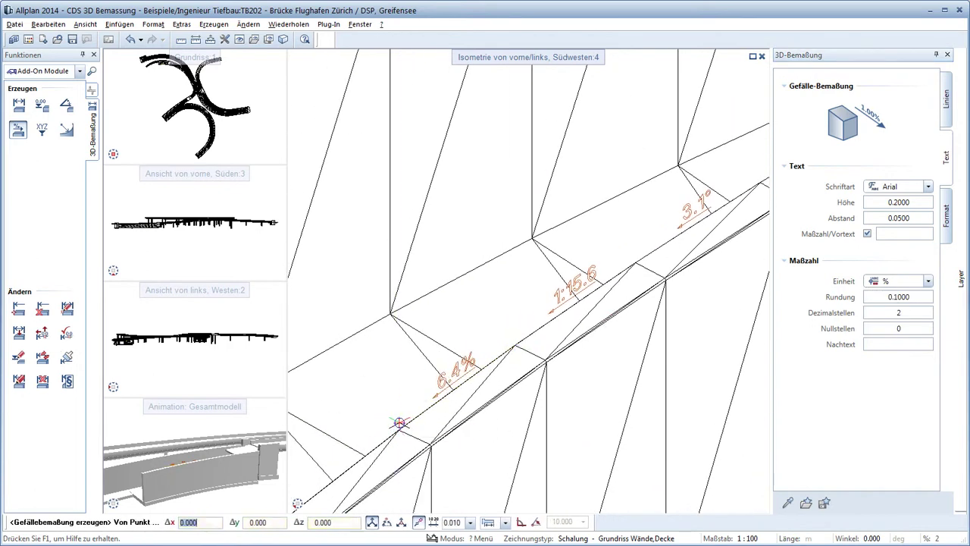
middle_click(578, 306)
scroll(581, 309, up, 2)
scroll(519, 325, up, 3)
scroll(428, 306, up, 2)
click(326, 258)
click(657, 326)
key(Escape)
Step: Move the 0.4% slope dimension's reference points onto the deck corners, making it 6.1%
click(67, 308)
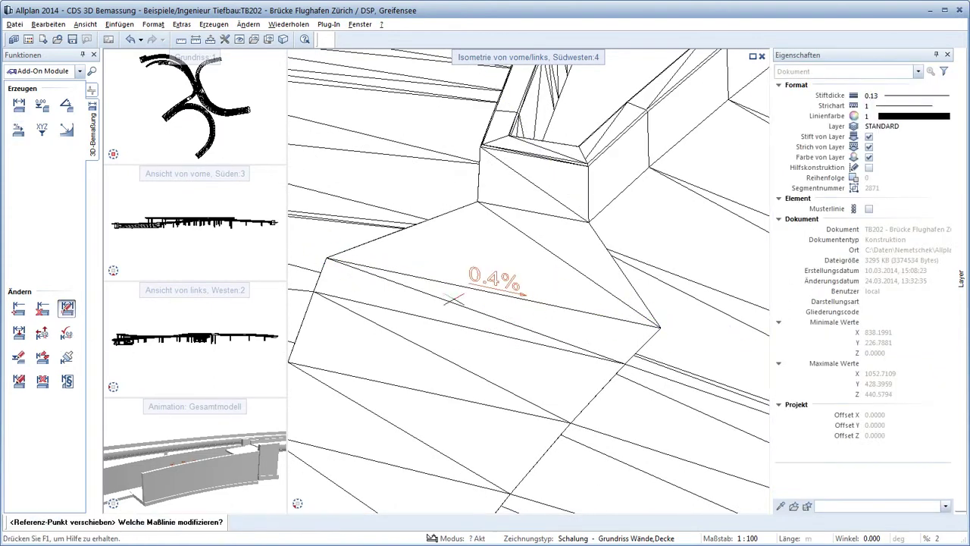
click(500, 283)
click(326, 258)
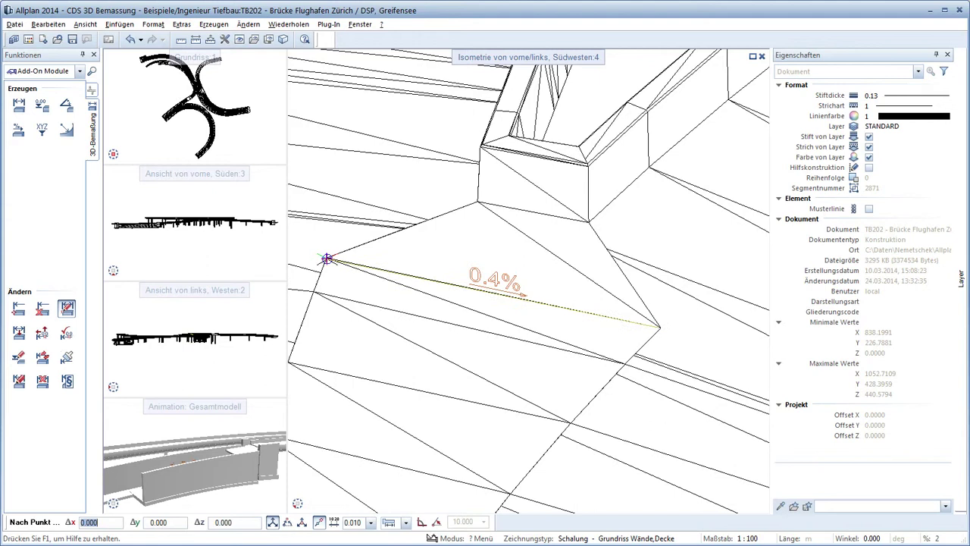
click(478, 202)
click(660, 328)
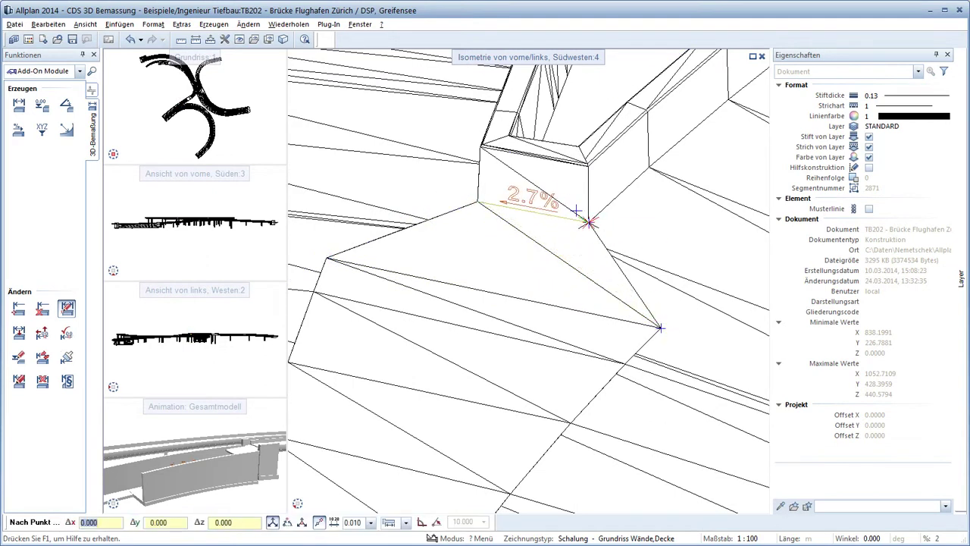
click(590, 221)
click(18, 308)
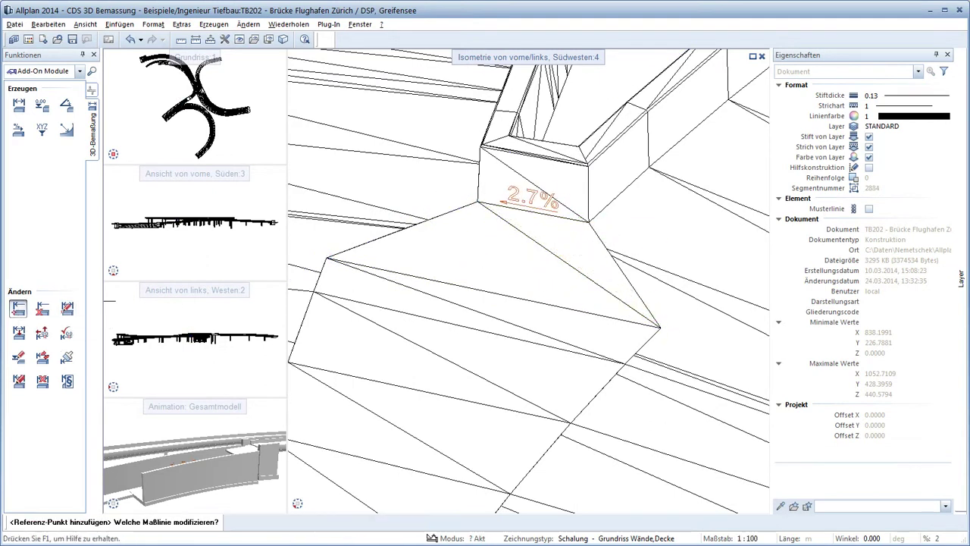
click(532, 206)
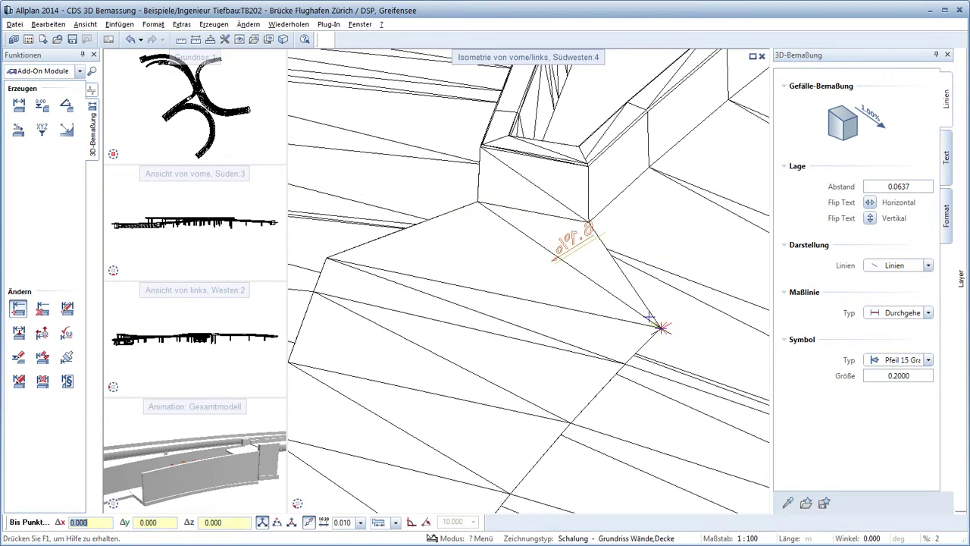
key(Escape)
Step: Select the 6.1% slope dimension for modification, then begin a new slope dimension along the deck
click(21, 387)
click(577, 234)
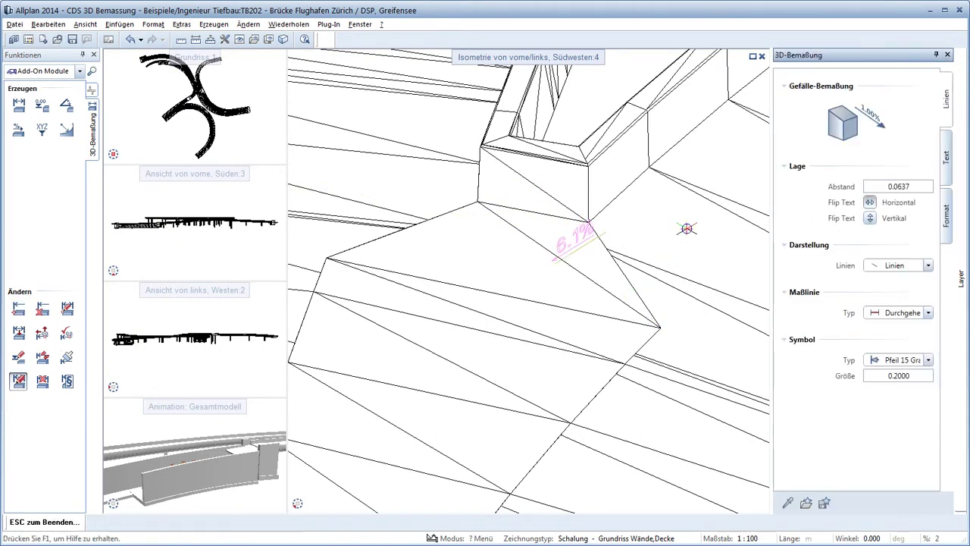
middle_drag(744, 220, 466, 200)
click(18, 129)
Step: Place a 3% slope dimension through three points on the deck
click(346, 141)
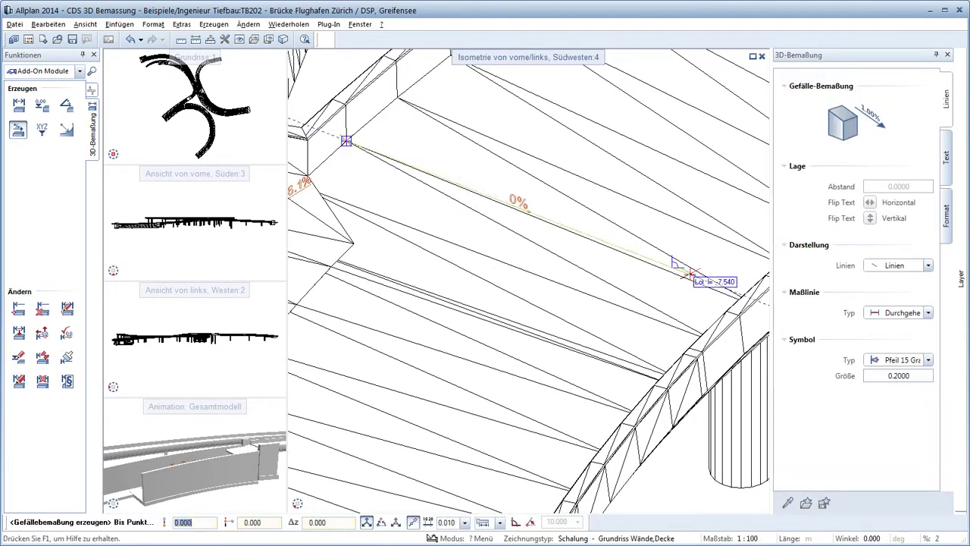
click(654, 277)
scroll(656, 275, up, 2)
click(672, 268)
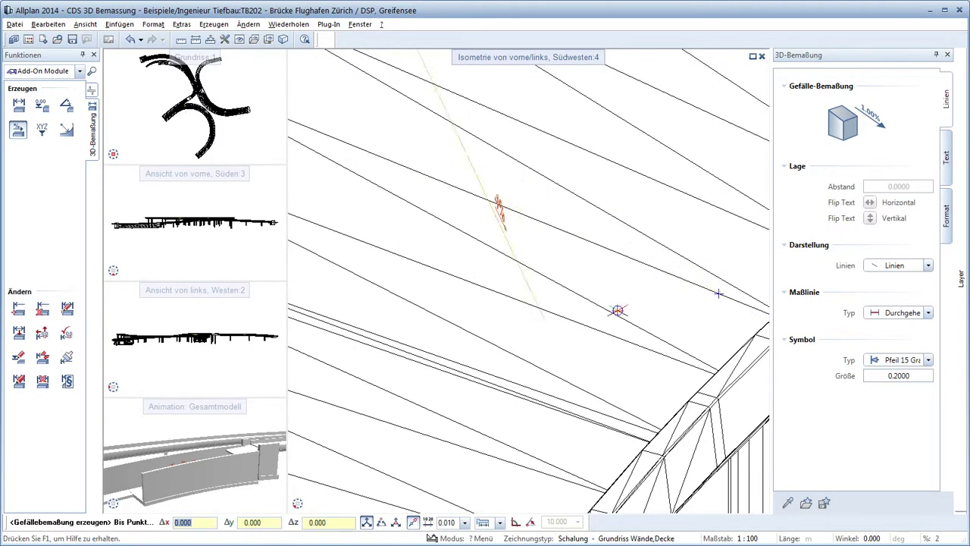
click(718, 293)
key(Escape)
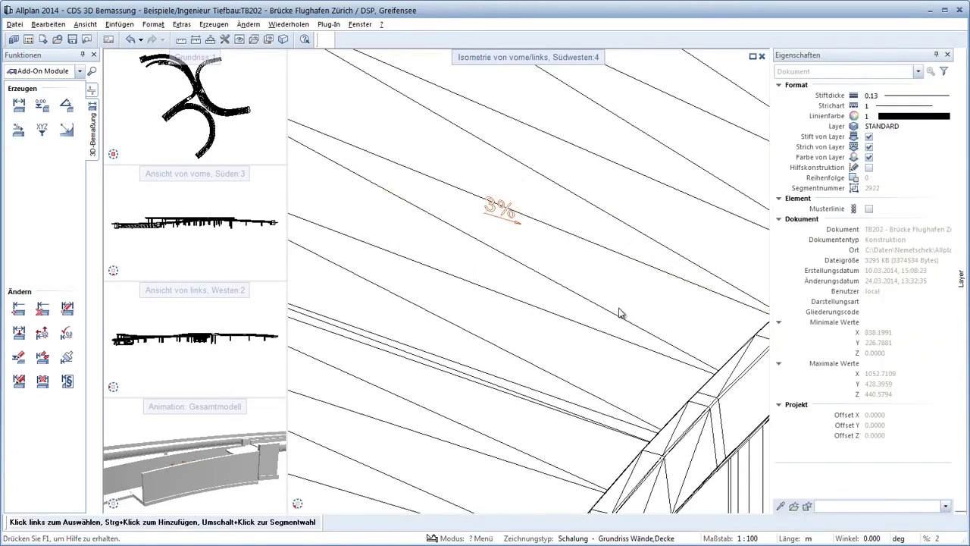
Step: Give the 3% slope the prefix text 'Falllinie über 3 Punkte' and solid-body (Körper) display
click(19, 381)
click(503, 217)
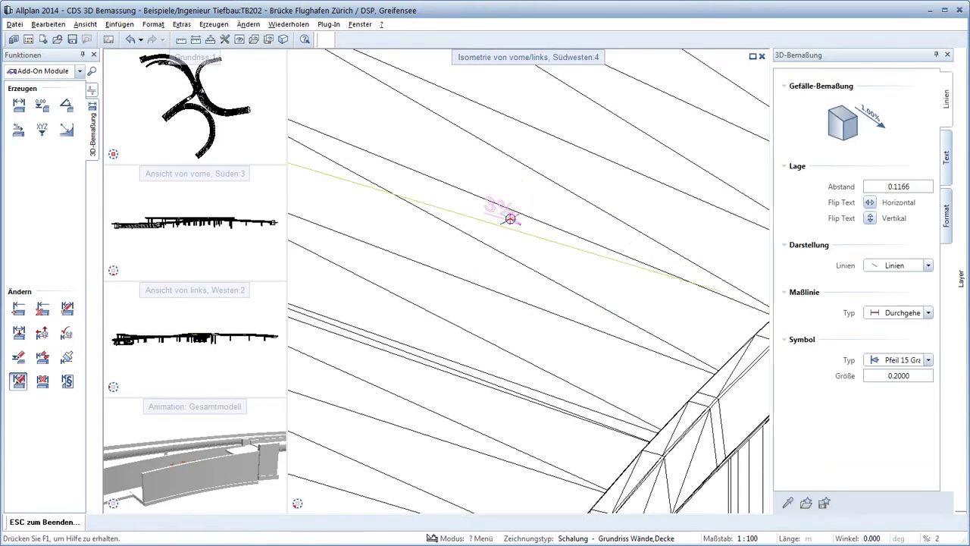
click(945, 179)
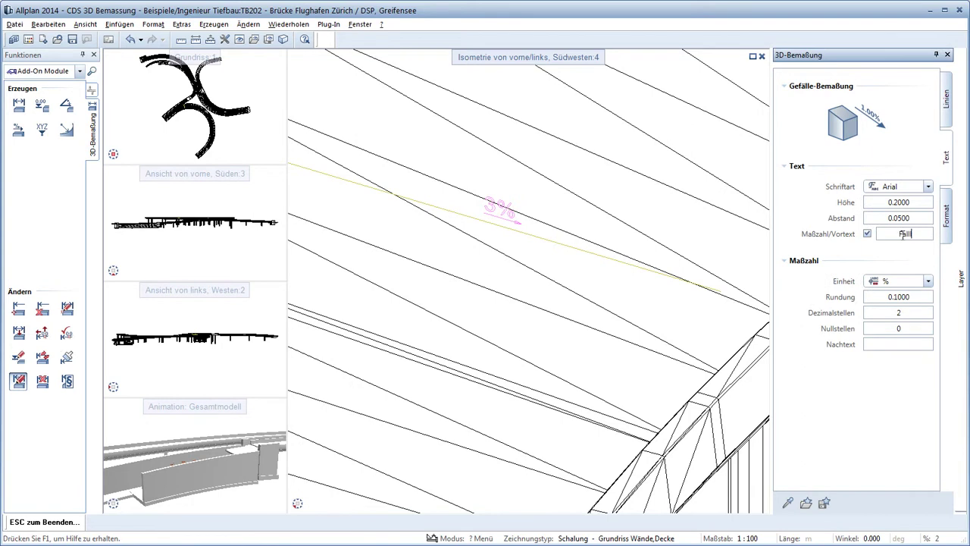
text(te)
key(Tab)
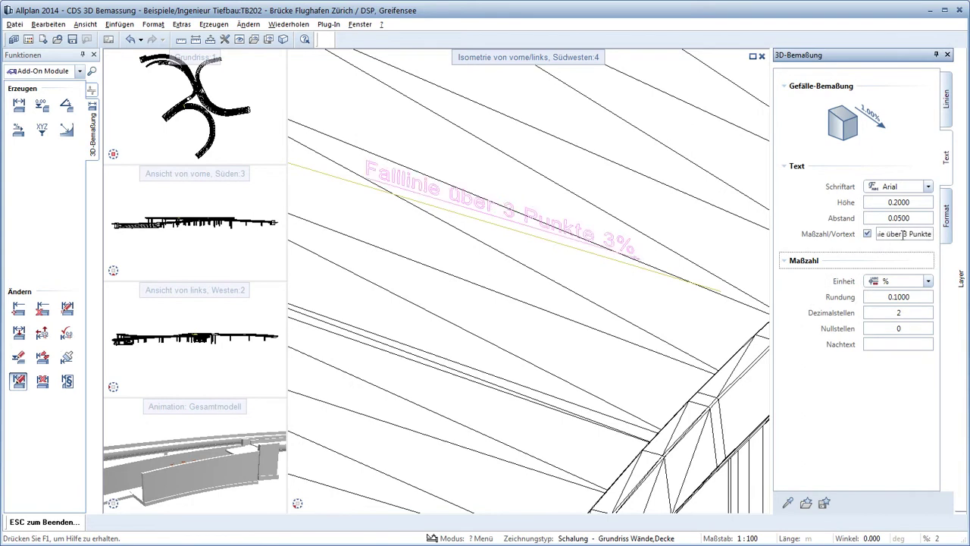
click(947, 119)
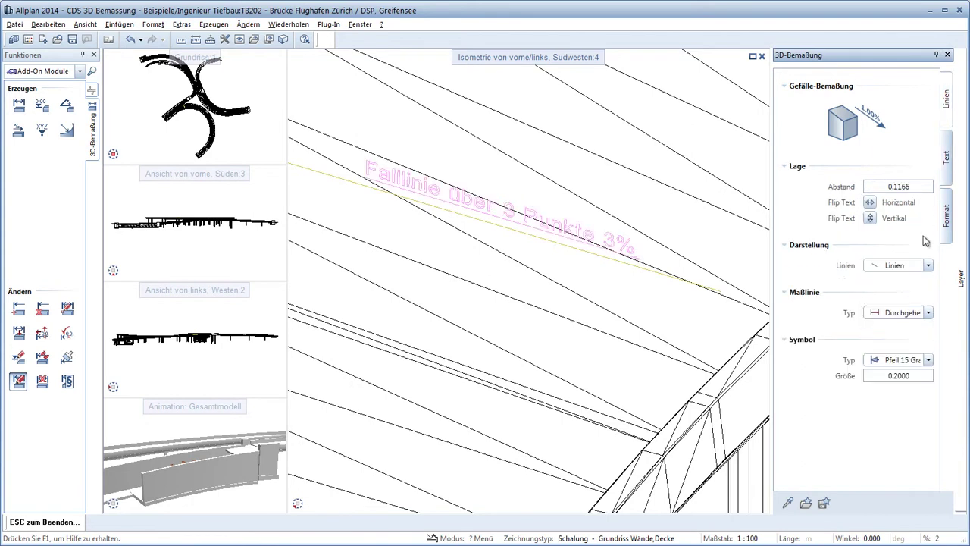
click(896, 296)
click(557, 216)
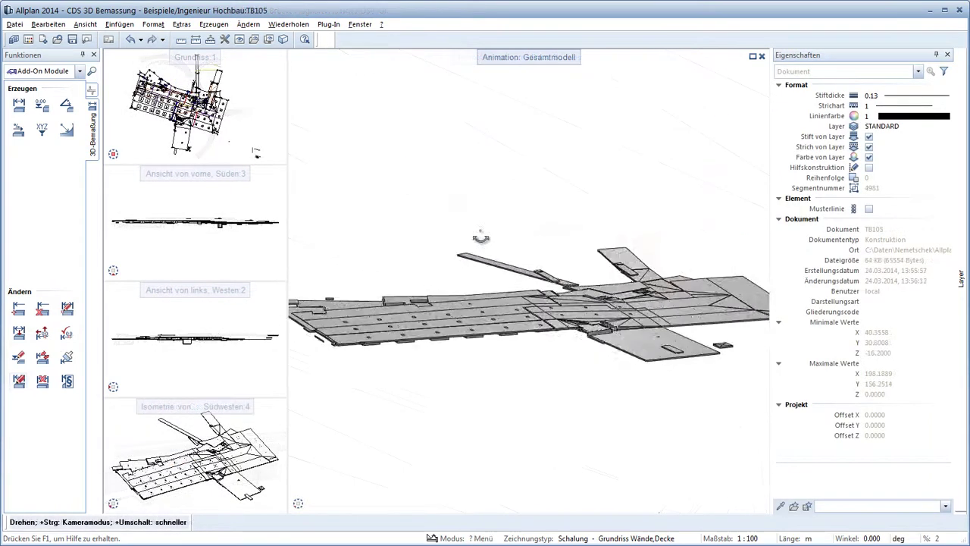
Step: Make the isometric view the main view and start Höhenkote erzeugen with Drehung 0
drag(590, 136, 599, 342)
scroll(598, 343, up, 5)
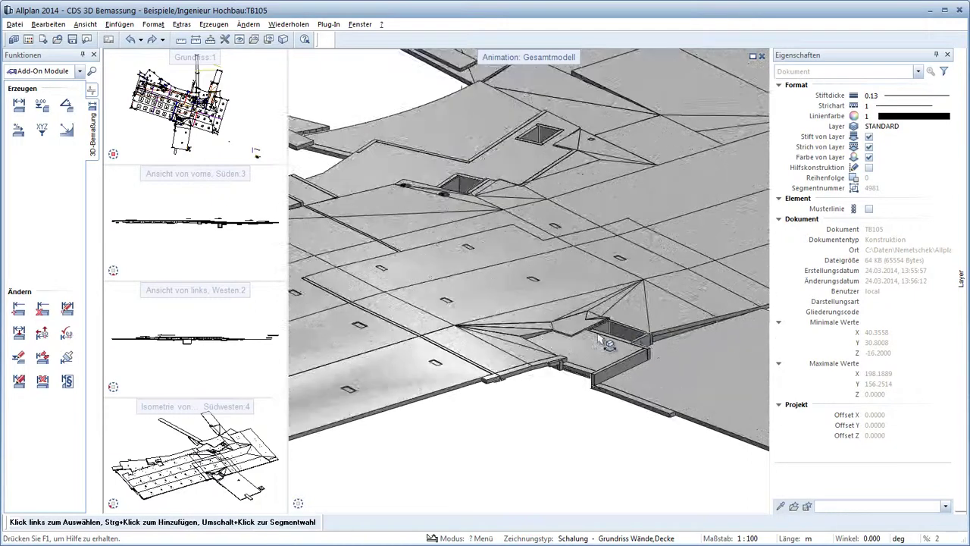
click(218, 410)
scroll(473, 361, up, 3)
scroll(557, 345, up, 3)
click(42, 128)
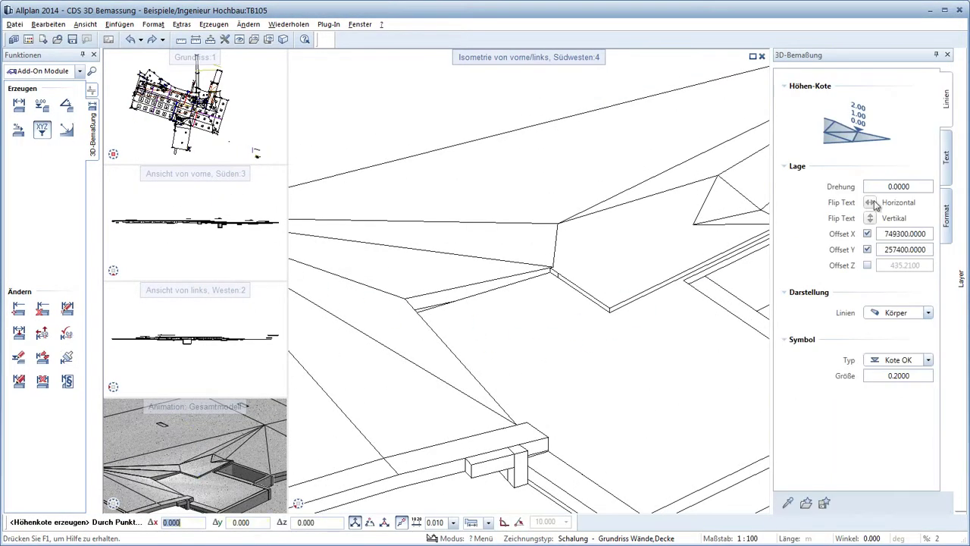
click(909, 188)
text(90.0000)
scroll(531, 414, up, 3)
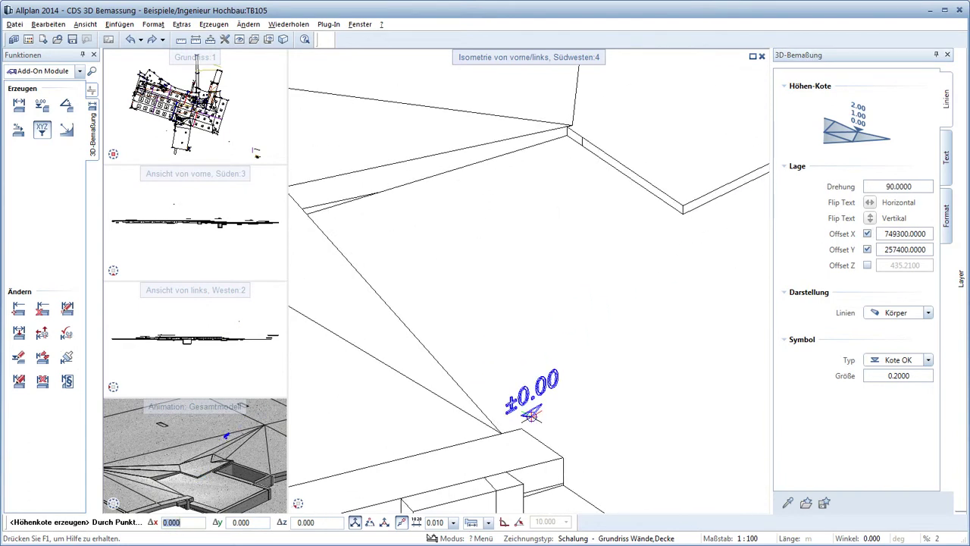
click(905, 189)
text(0)
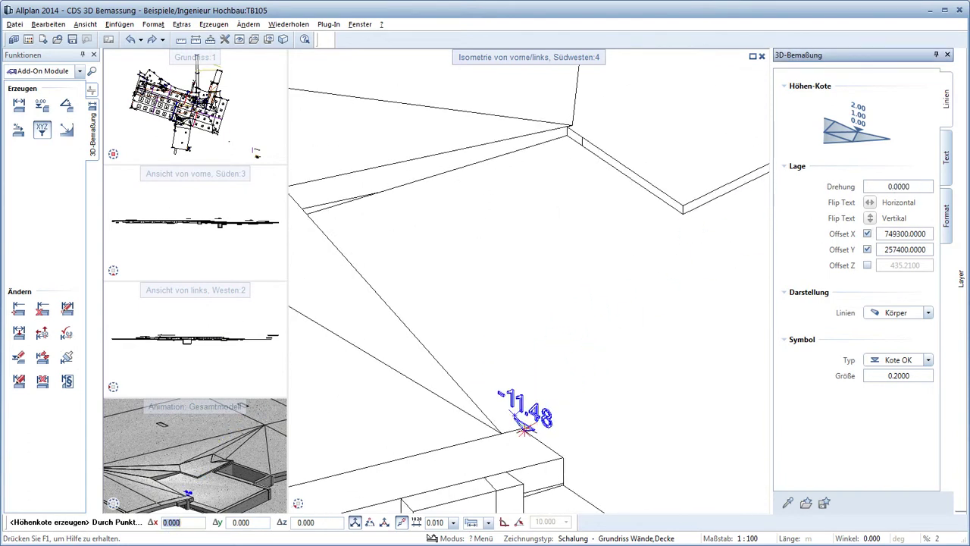
Step: Place elevation marks at the beam corner (-11.48) and the roof corners (-11.71)
click(528, 425)
middle_drag(531, 223, 640, 322)
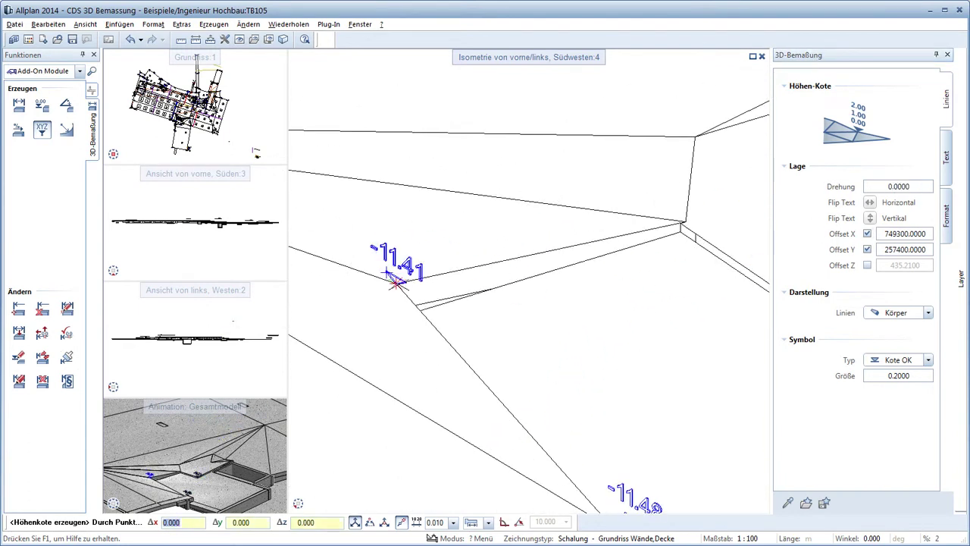
click(688, 224)
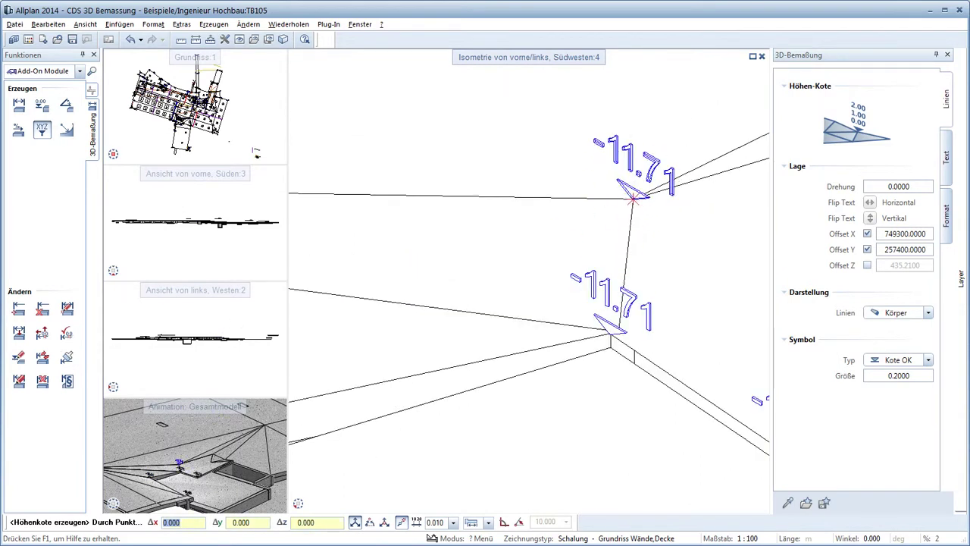
click(651, 185)
Step: Mark the -11.31 elevation on the beam
scroll(508, 212, down, 2)
scroll(482, 267, down, 2)
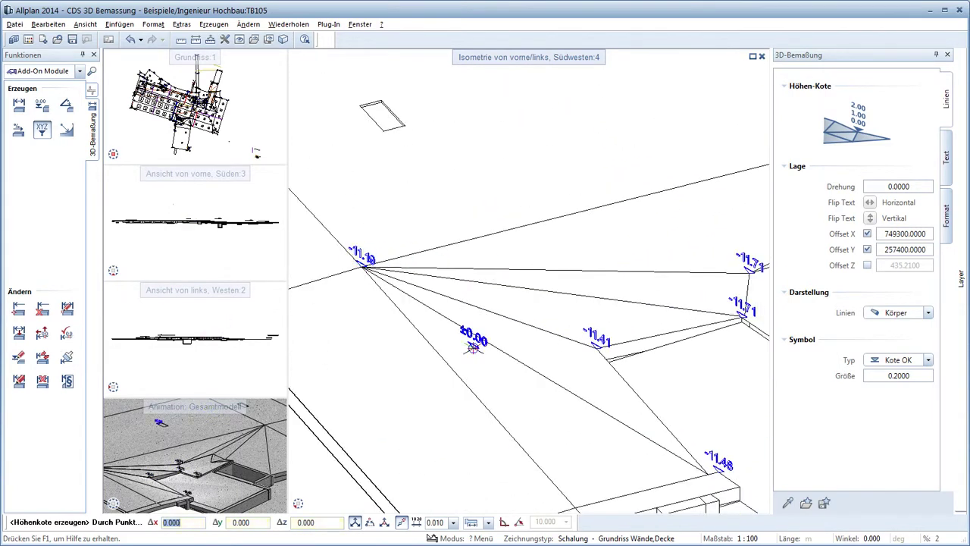
scroll(362, 265, up, 2)
scroll(530, 336, up, 1)
click(530, 336)
middle_drag(523, 345, 582, 342)
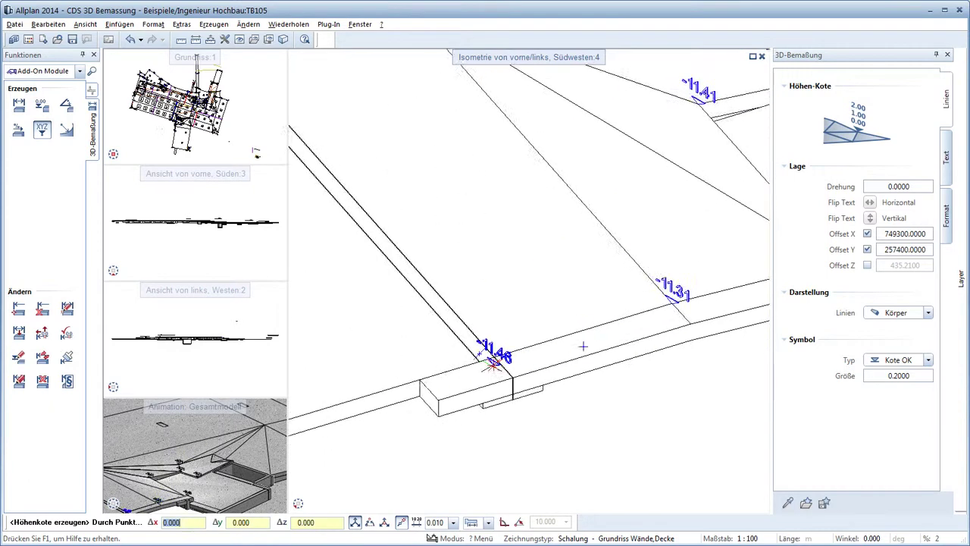
scroll(582, 343, up, 2)
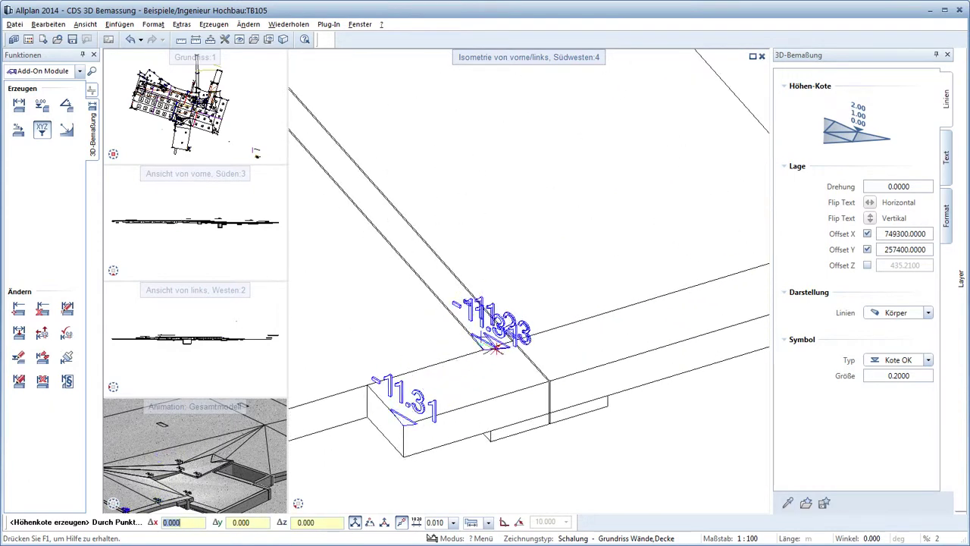
scroll(487, 344, down, 3)
scroll(521, 320, up, 1)
scroll(522, 319, up, 2)
scroll(521, 320, up, 1)
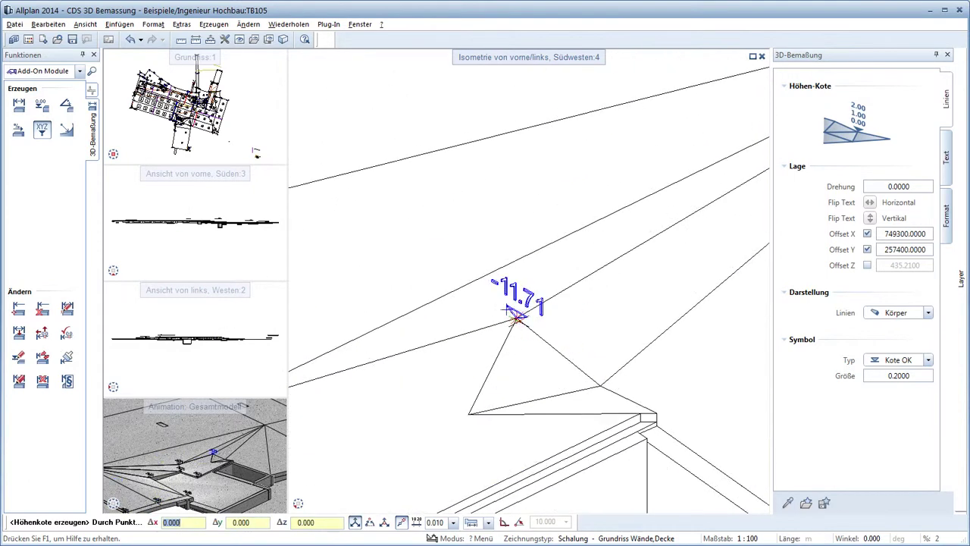
Step: Review the elevation labels' text settings and place an XYZ label at the opening
click(948, 176)
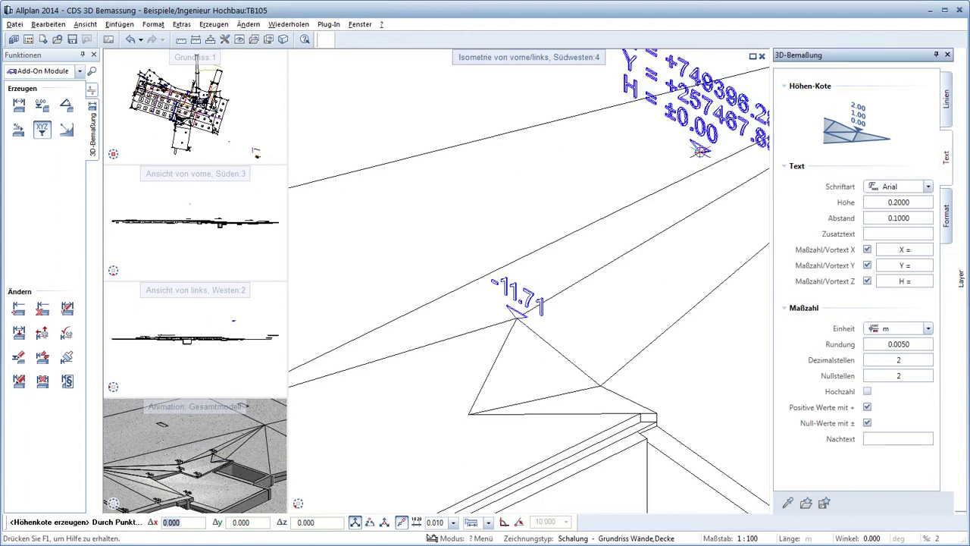
scroll(516, 317, down, 2)
scroll(454, 333, up, 1)
scroll(371, 417, up, 2)
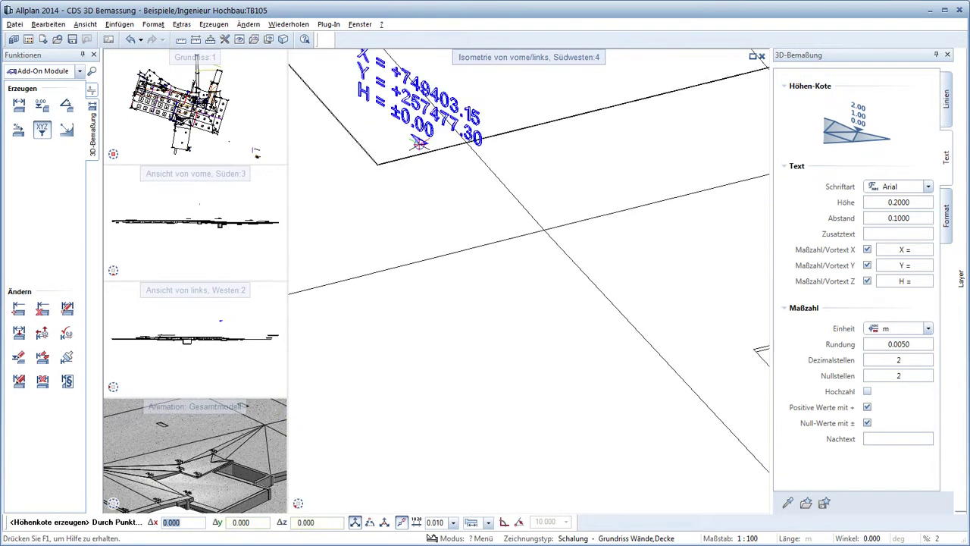
scroll(394, 189, down, 1)
scroll(441, 215, up, 1)
click(441, 214)
Step: Check the Format settings, then set Symbol Typ to Kote UK under Linien
click(946, 220)
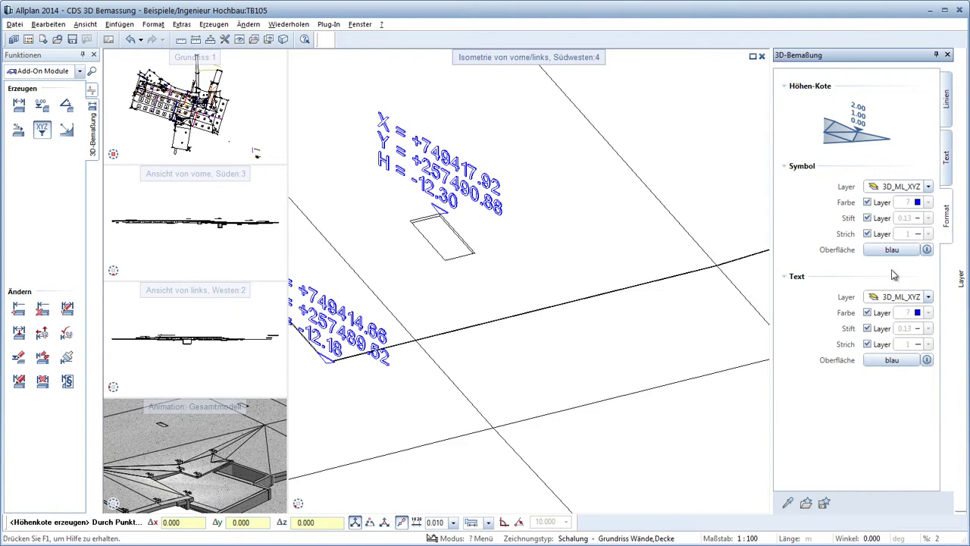
click(943, 121)
click(894, 391)
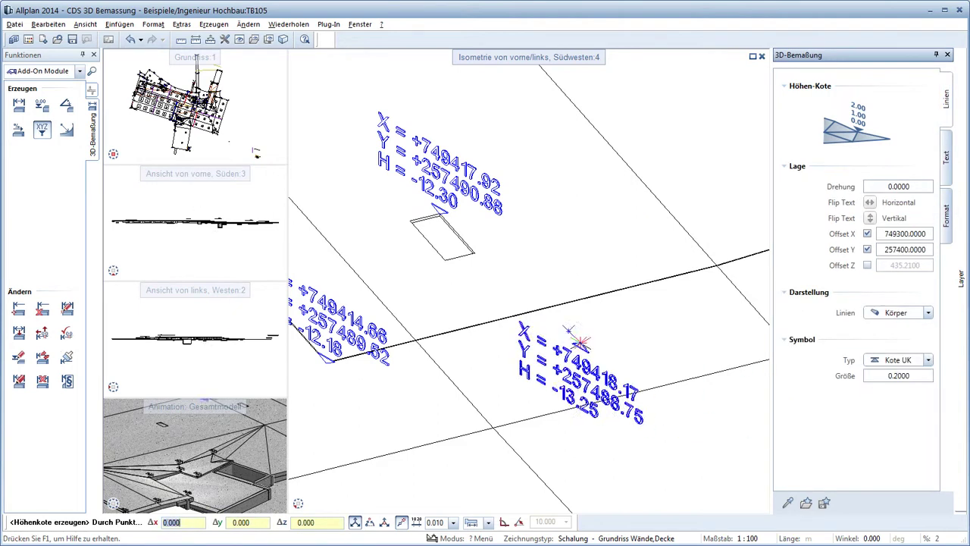
mouse_move(359, 510)
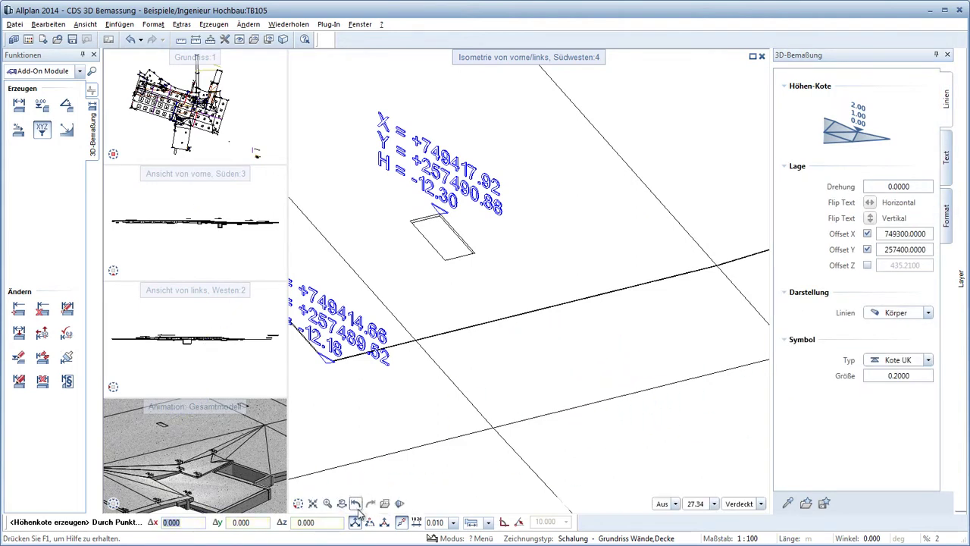
Step: Place XYZ labels at the slab corner (H = -13.25) and the wall corners (H = -13.05)
mouse_move(647, 166)
mouse_down()
mouse_move(591, 353)
mouse_move(589, 281)
mouse_move(591, 368)
mouse_move(622, 407)
mouse_up()
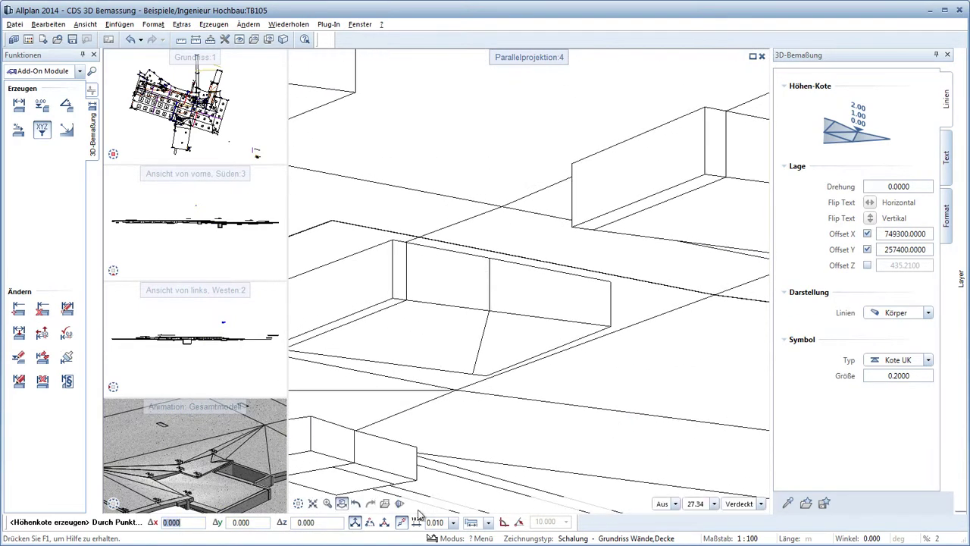
click(393, 302)
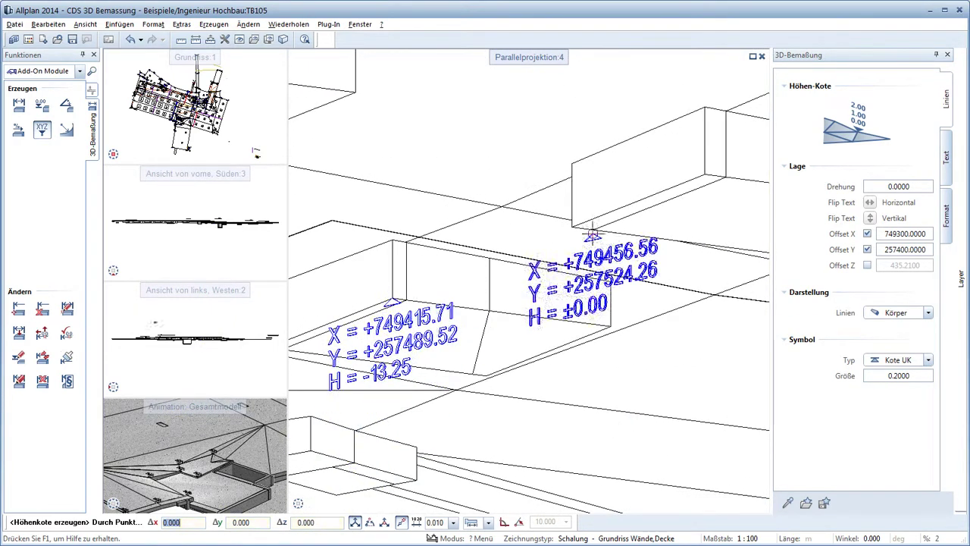
click(704, 175)
middle_drag(640, 311, 743, 179)
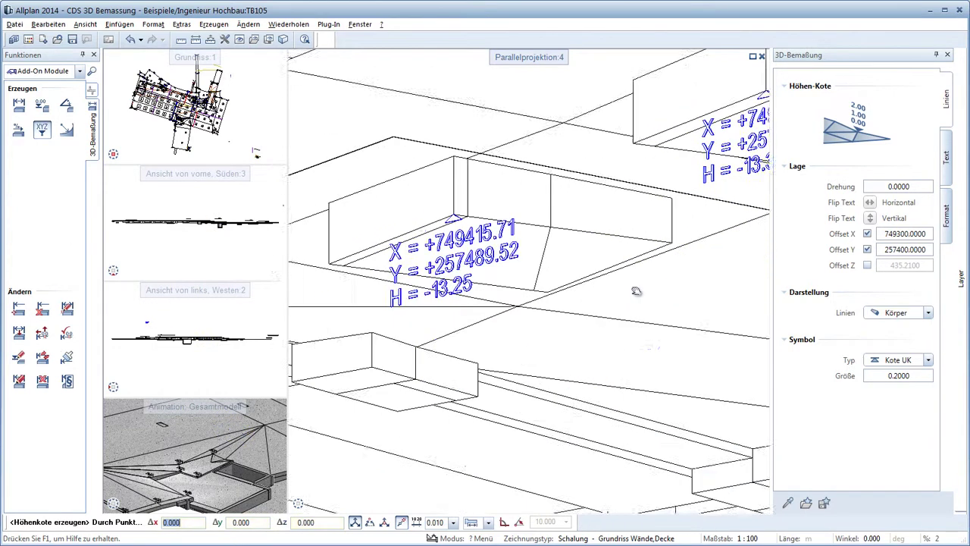
click(508, 336)
key(Escape)
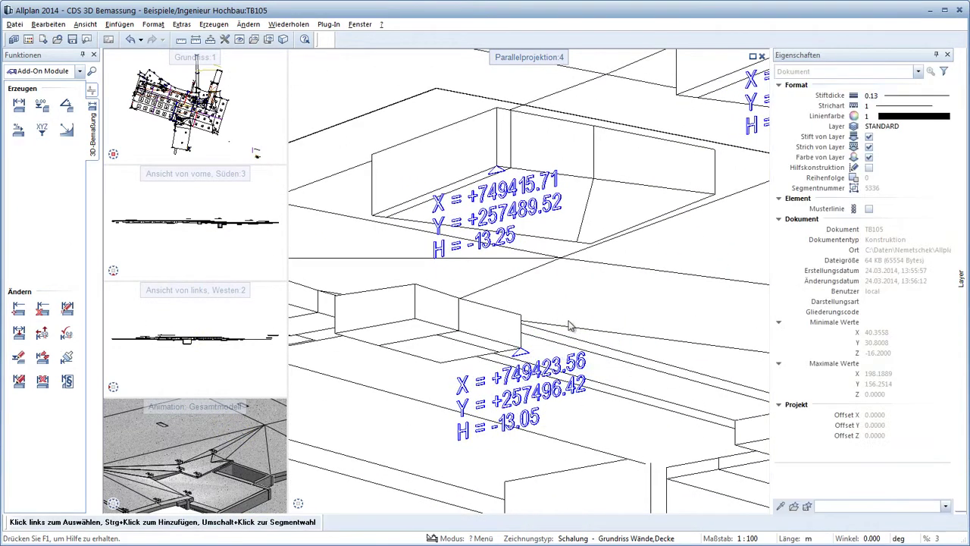
Step: Maximize the rendered model view, confirm its display properties and rotate it to show the labels
double_click(230, 406)
right_click(447, 235)
click(518, 302)
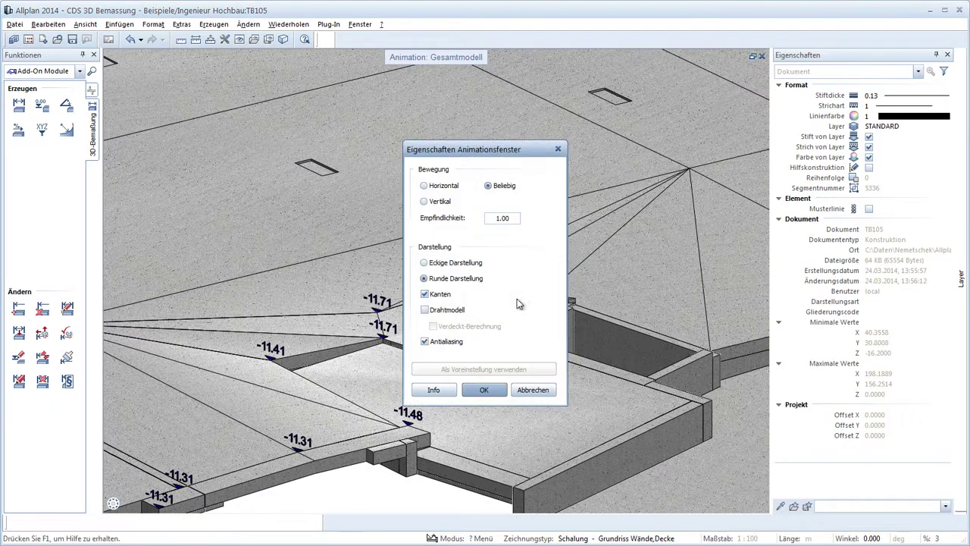
click(483, 389)
mouse_move(492, 389)
mouse_down()
mouse_move(599, 295)
mouse_move(642, 404)
mouse_move(426, 224)
mouse_up()
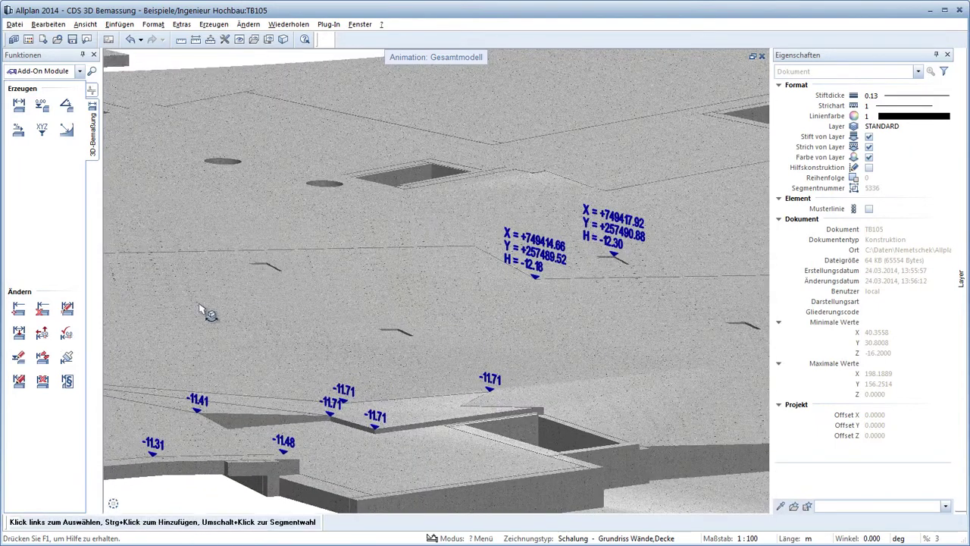
Step: Copy the XYZ label's properties onto the lower elevation labels with Eigenschaften übertragen
click(67, 357)
click(288, 442)
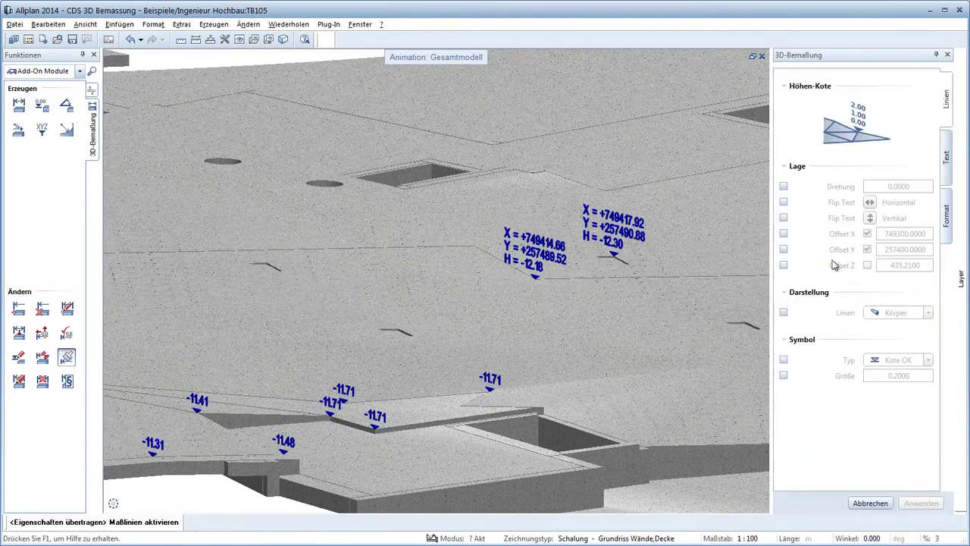
drag(114, 300, 482, 462)
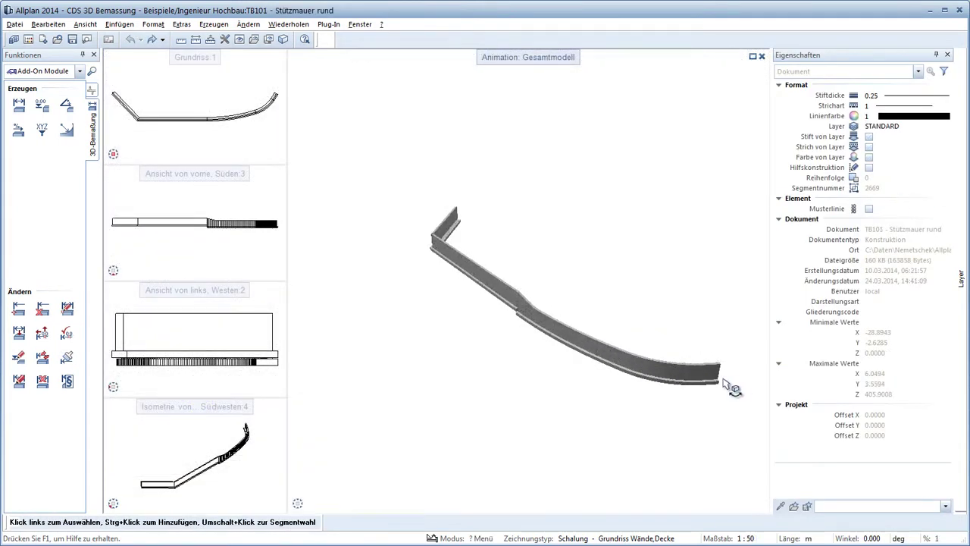
Step: Bring the TB101 curved wall's isometric line drawing into the main view, orbit it, and start Radiusbemaßung
drag(725, 390, 371, 326)
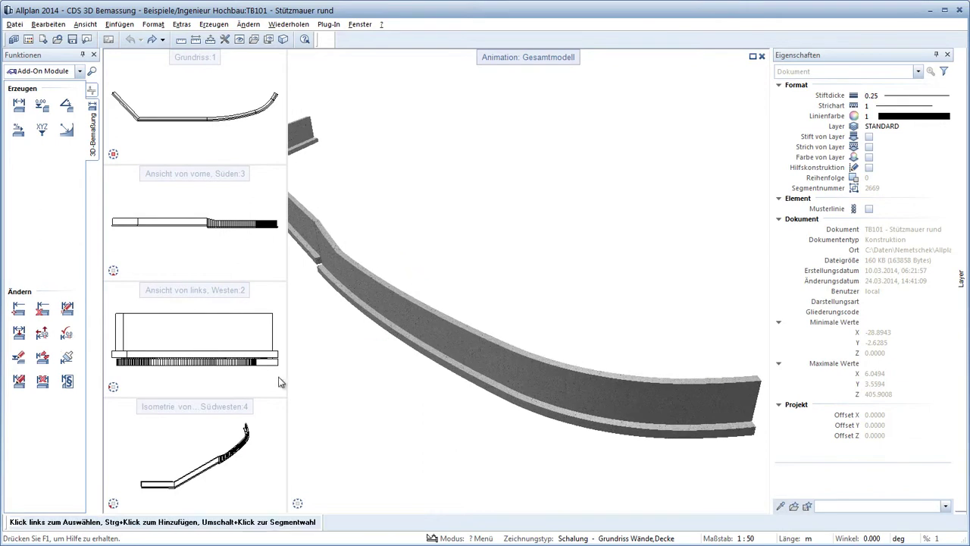
drag(210, 407, 336, 385)
mouse_move(355, 508)
mouse_down()
mouse_move(524, 339)
mouse_move(645, 342)
mouse_move(446, 379)
mouse_up()
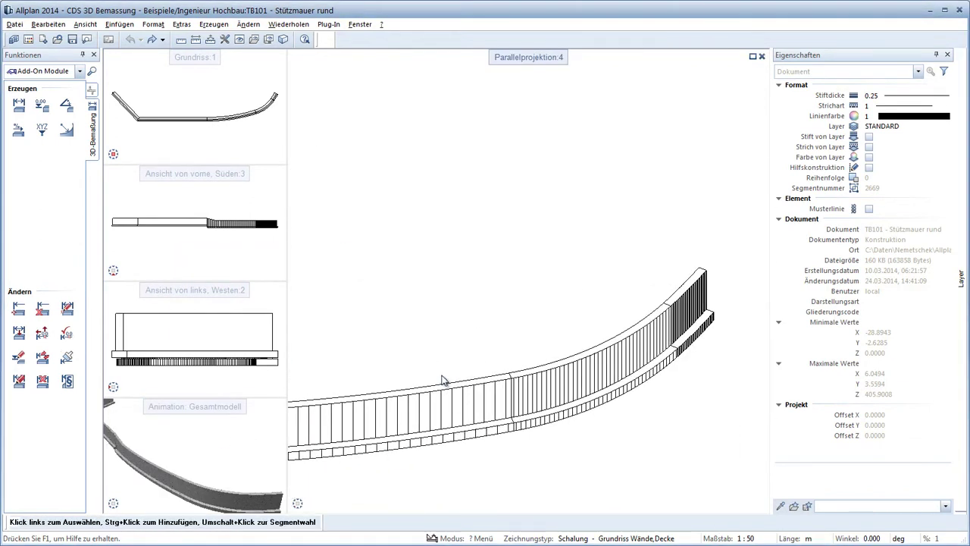
click(68, 133)
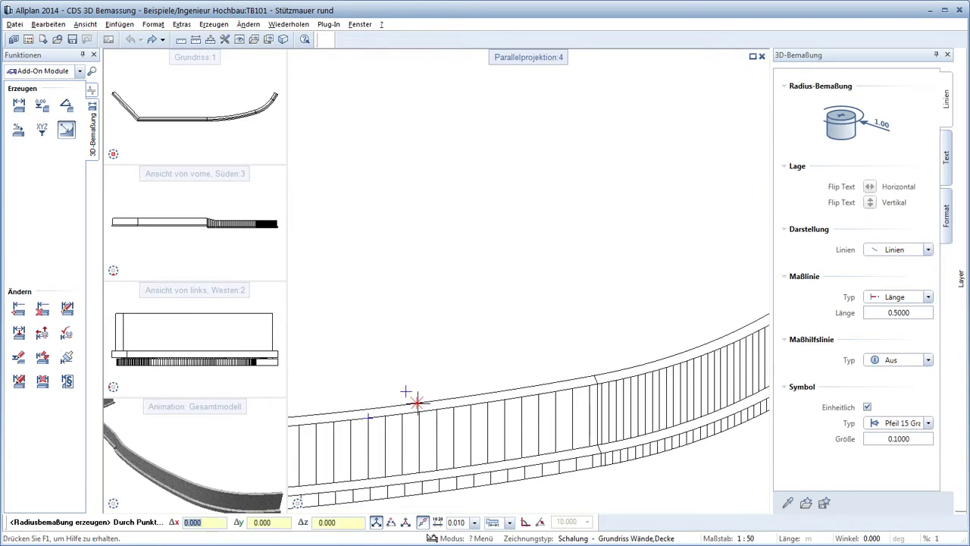
Step: Place the R 6.9 and R 6.7 radius dimensions on the wall's arc edges
click(470, 404)
scroll(471, 401, up, 2)
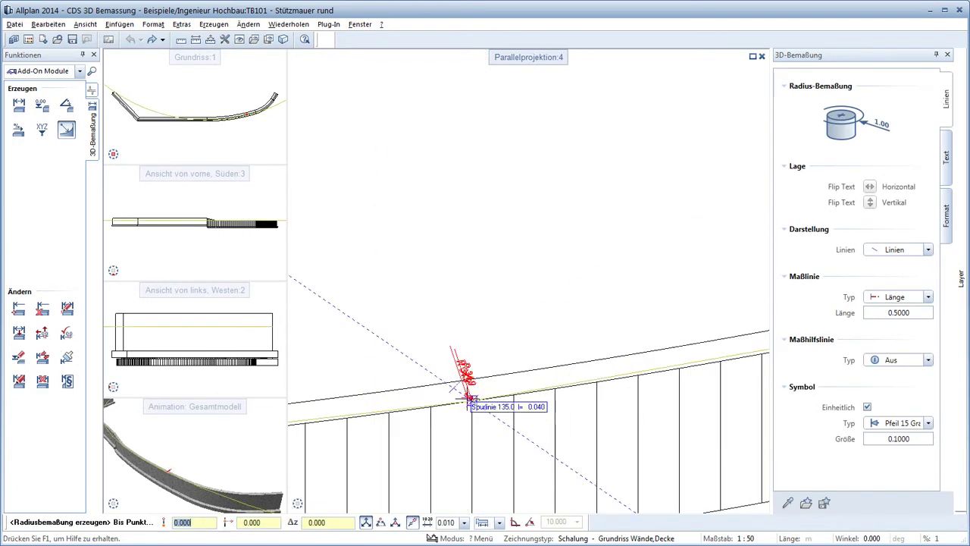
click(442, 382)
scroll(574, 324, down, 3)
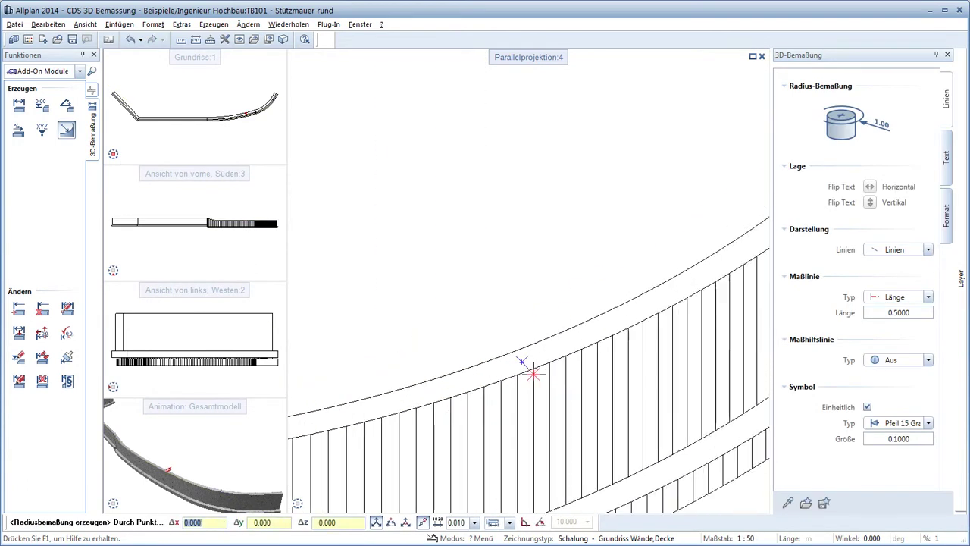
click(613, 334)
scroll(613, 334, up, 1)
scroll(613, 331, up, 1)
click(503, 317)
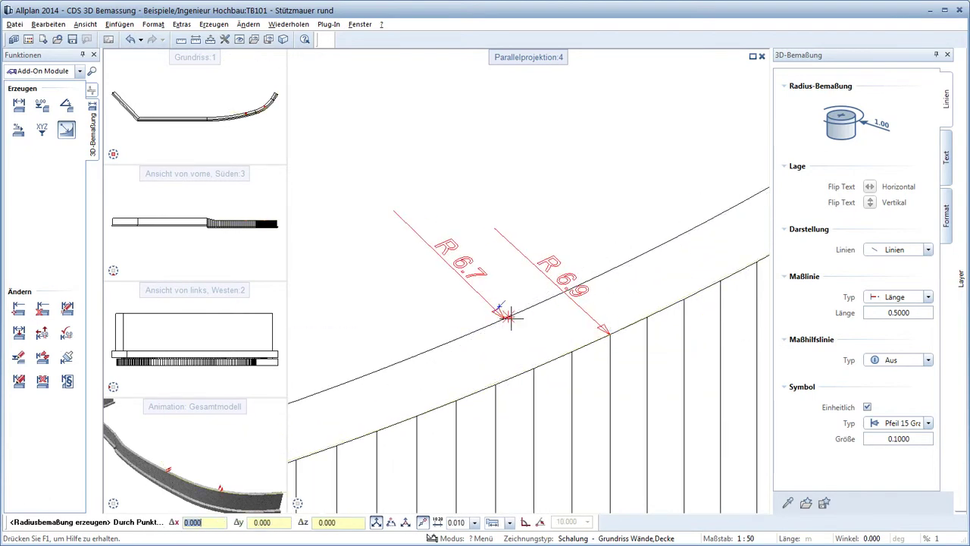
Step: Place the R 14.9 and R 14.7 radius dimensions on the larger arc edges
scroll(503, 316, down, 3)
scroll(610, 266, up, 2)
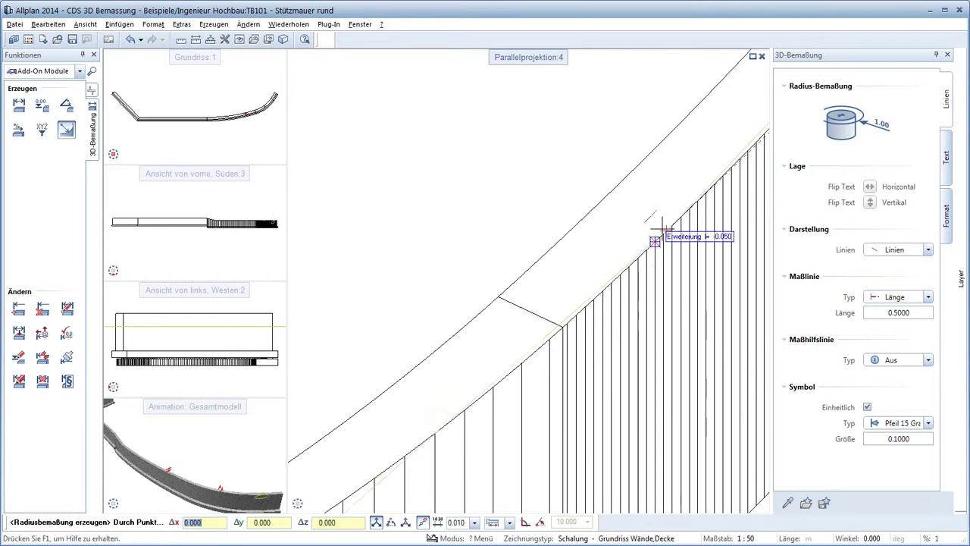
click(679, 217)
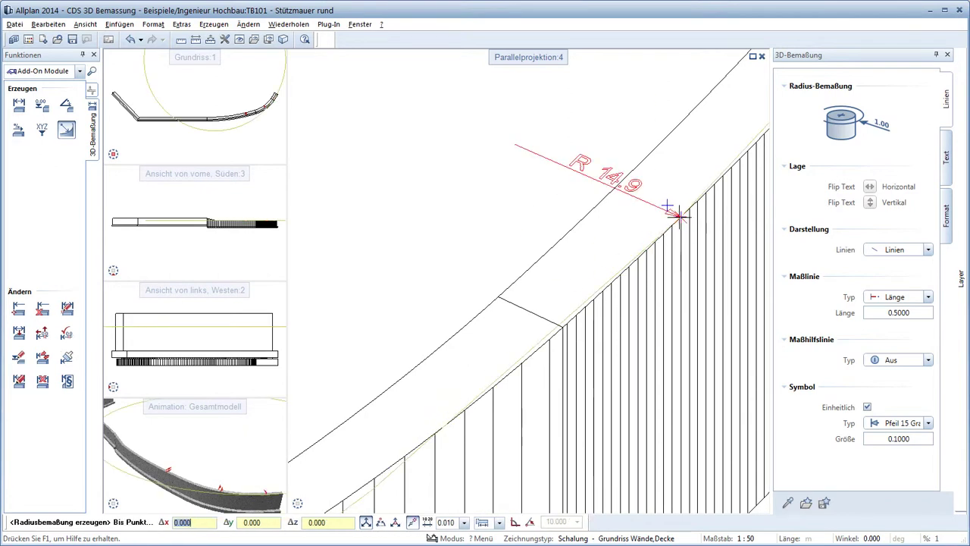
click(579, 219)
scroll(579, 219, down, 2)
scroll(503, 278, down, 1)
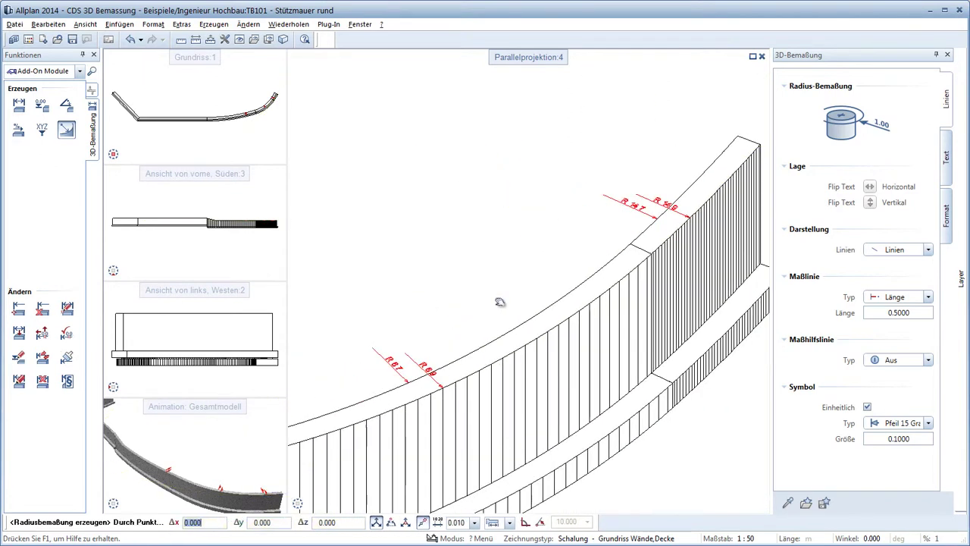
Step: Set the radius dimensions' Maßhilfslinie to Mittelpunkt
click(18, 380)
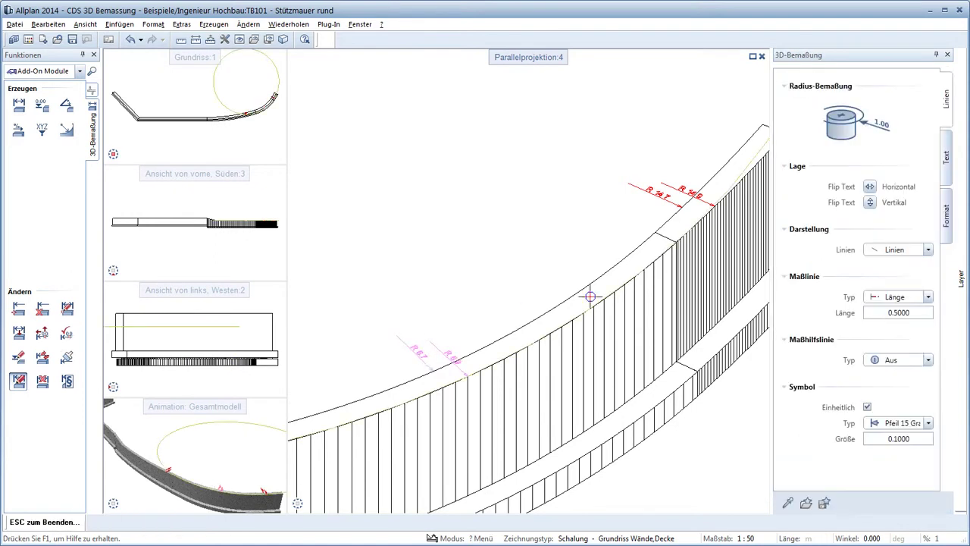
click(908, 356)
scroll(411, 275, down, 3)
scroll(523, 343, down, 1)
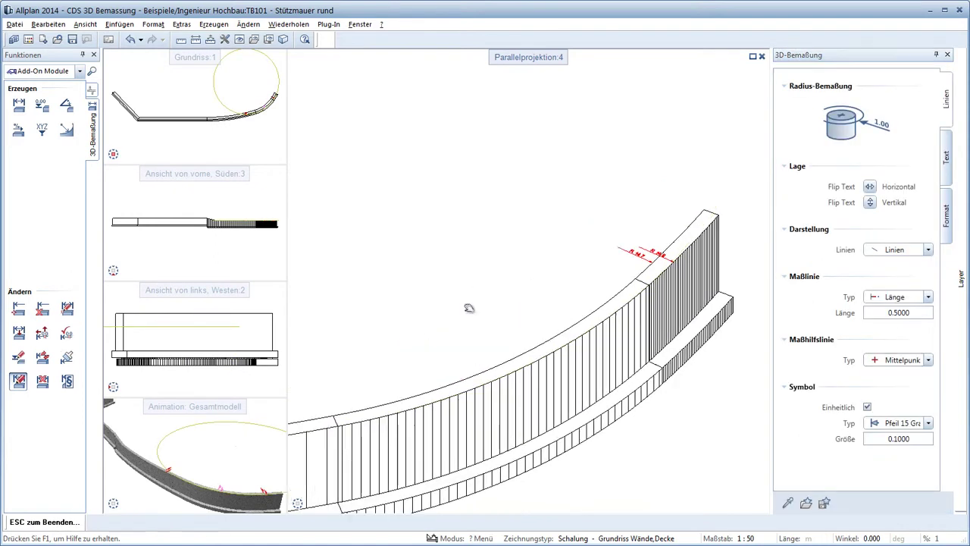
key(Escape)
scroll(520, 381, up, 2)
scroll(519, 381, up, 2)
Step: Move the R 6.9 dimension's reference point further along the wall
click(67, 308)
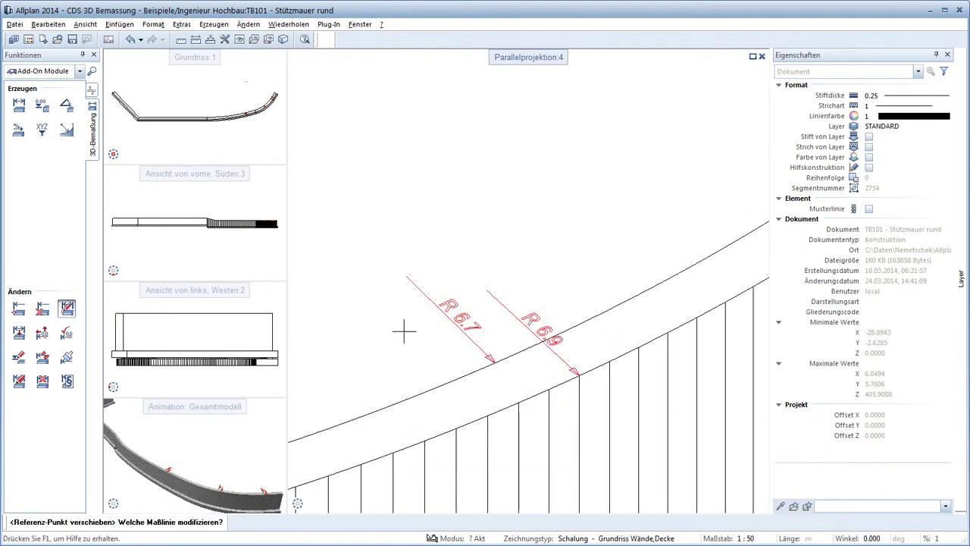
click(470, 334)
click(578, 373)
click(696, 316)
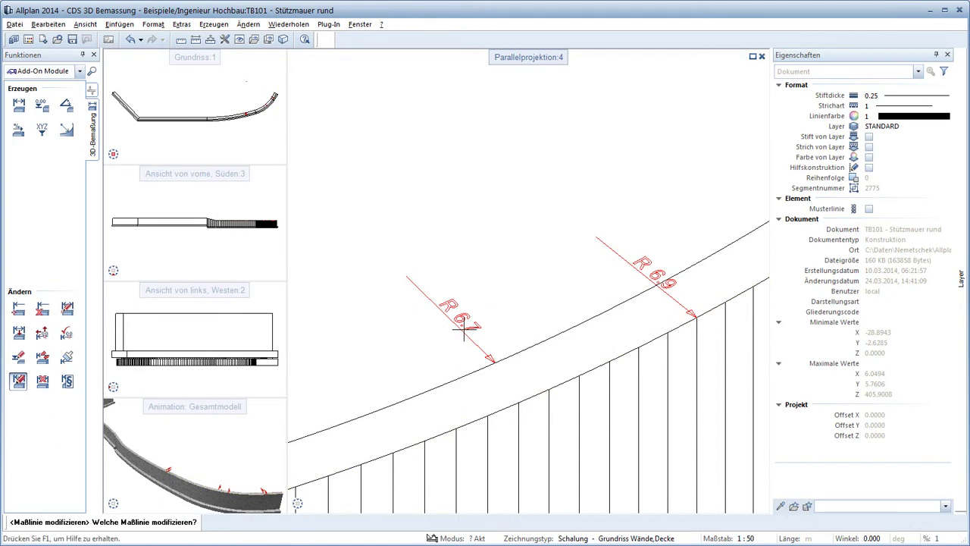
Step: Give the R 6.7 and R 6.9 dimension lines length 2.0 and type Durchgehend
click(475, 329)
click(879, 313)
text(2)
key(Return)
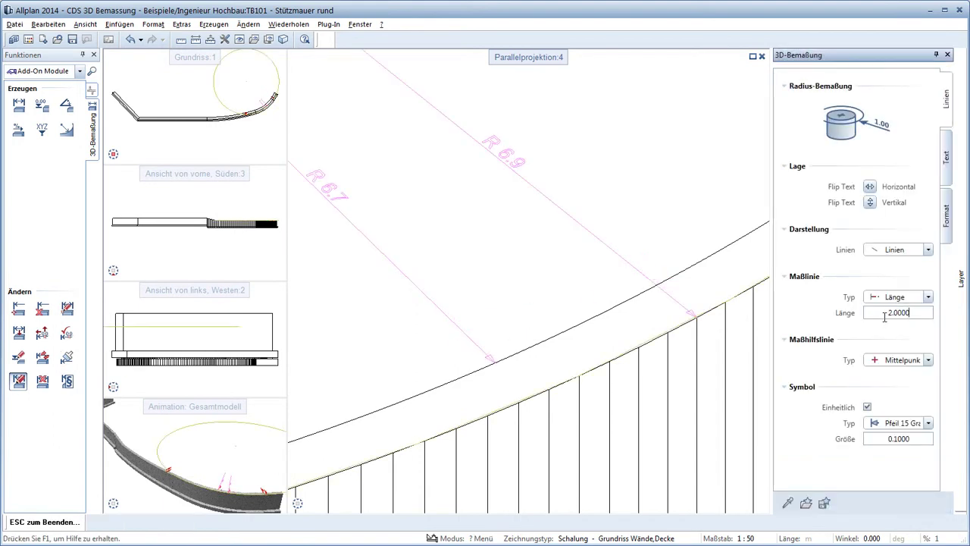
click(928, 296)
click(898, 313)
shift+middle_drag(498, 288, 494, 310)
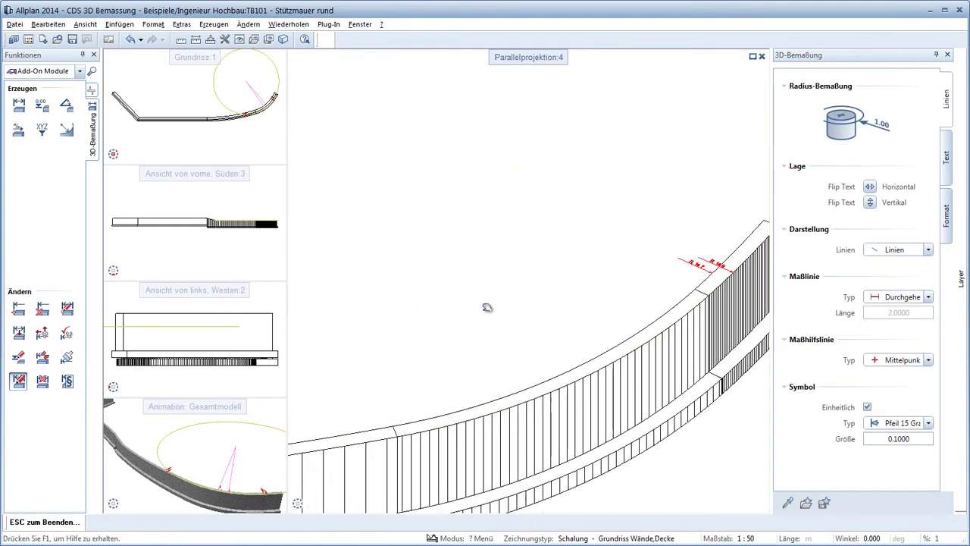
key(Escape)
Step: Enlarge the rendered view and rotate the wall to review the radius dimensions
scroll(494, 310, down, 2)
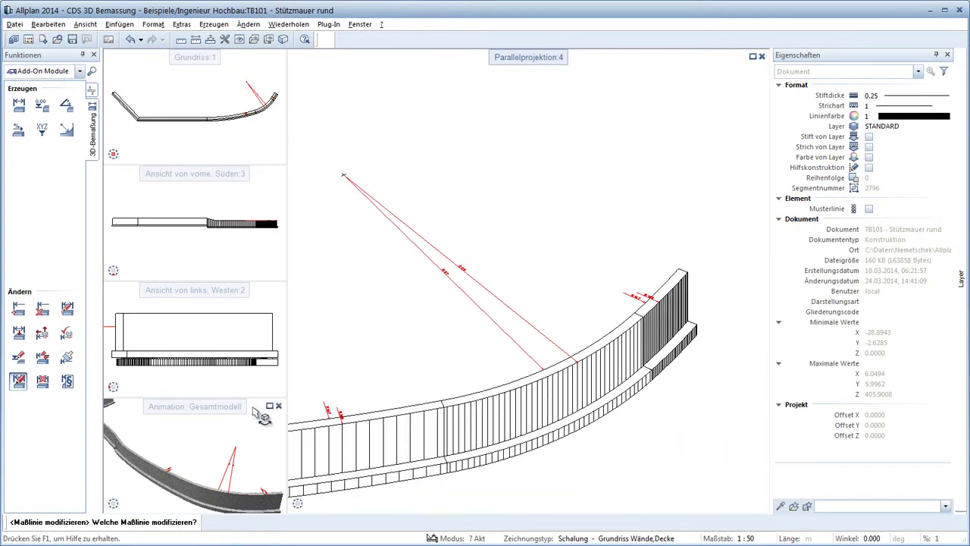
double_click(229, 409)
scroll(530, 398, up, 3)
scroll(523, 341, up, 2)
mouse_move(469, 296)
shift+middle_down()
mouse_move(589, 389)
mouse_move(586, 368)
shift+middle_up()
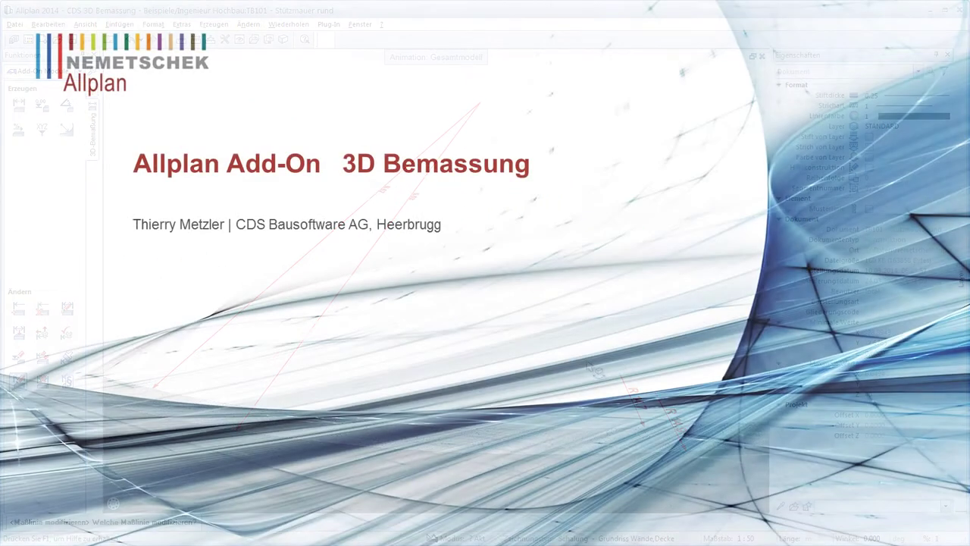